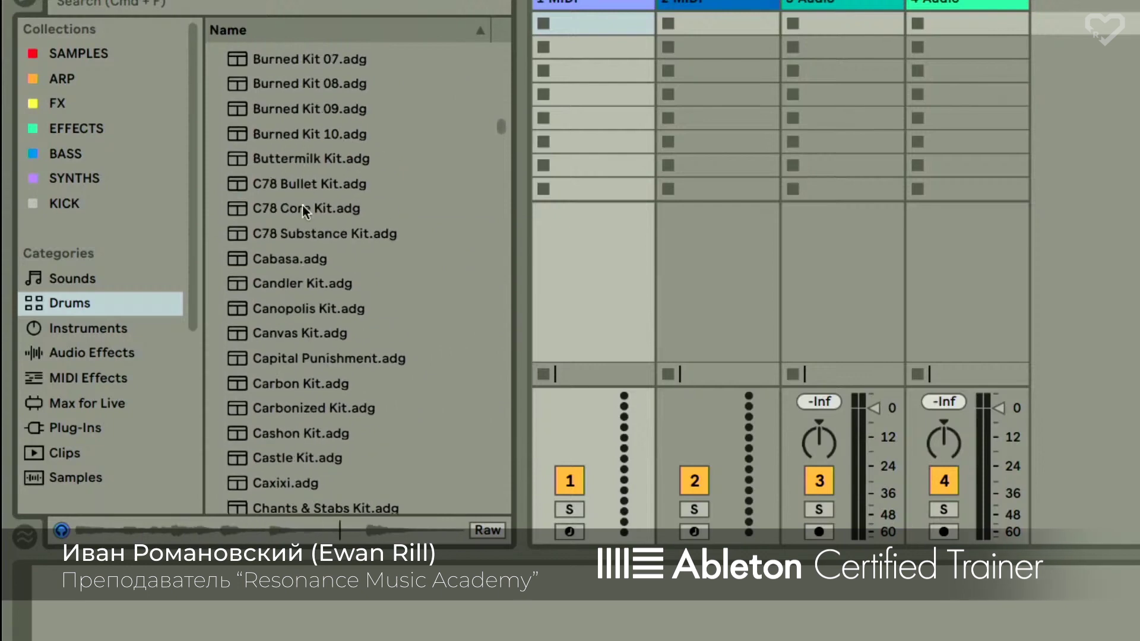
- Load Azimuth Kit.adg from the Drums category onto the first MIDI track and toggle its macro controls off and on
{"action": "scroll", "coordinate": [301, 210], "scroll_direction": "down", "scroll_amount": 12}
{"action": "scroll", "coordinate": [301, 210], "scroll_direction": "up", "scroll_amount": 13}
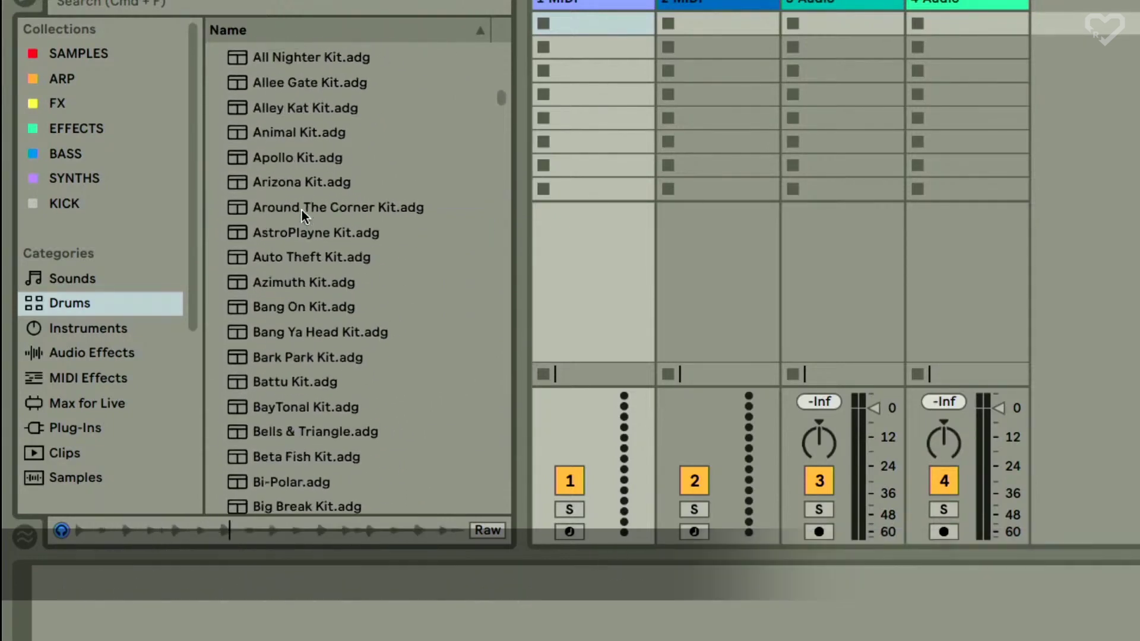
{"action": "left_click", "coordinate": [280, 209]}
{"action": "left_click", "coordinate": [286, 233]}
{"action": "left_click", "coordinate": [292, 209]}
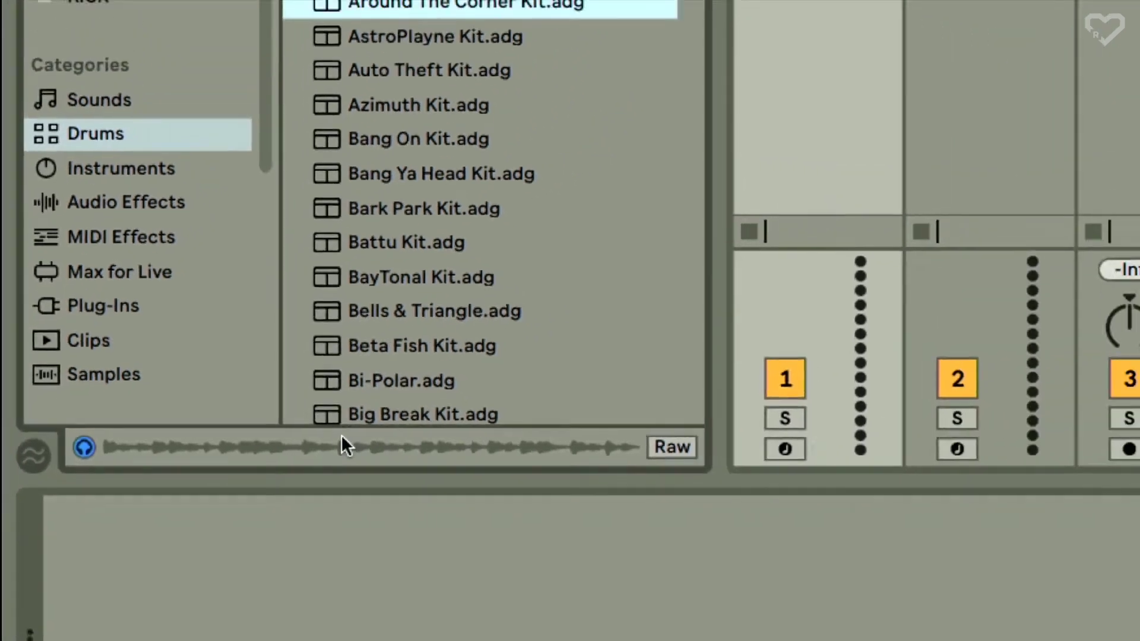
{"action": "left_click", "coordinate": [433, 107]}
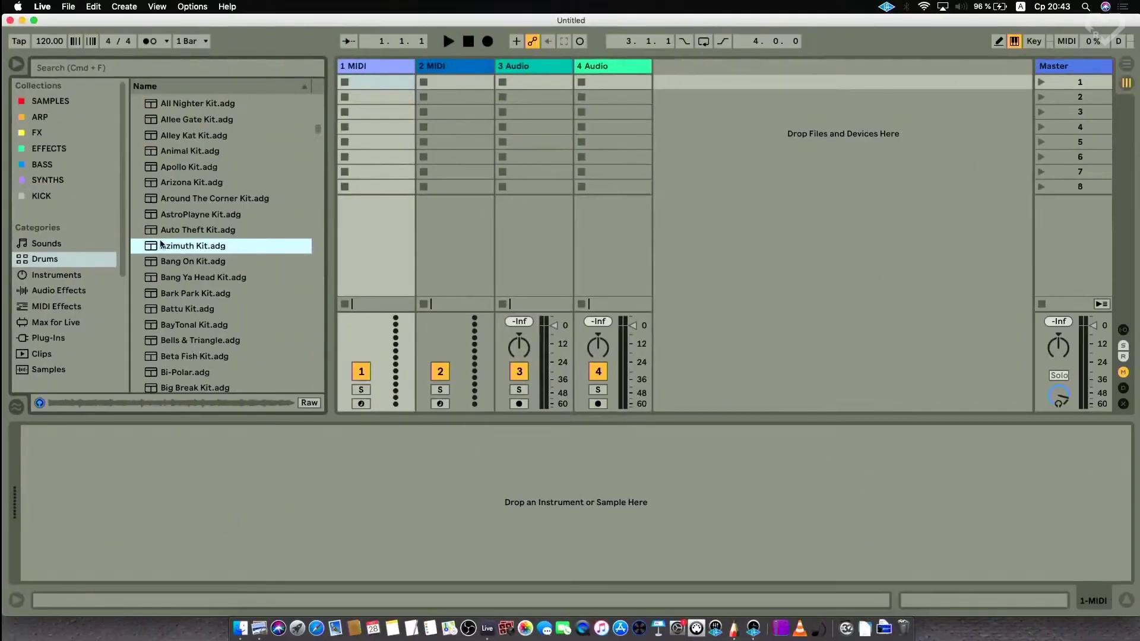
{"action": "left_click_drag", "start_coordinate": [169, 248], "coordinate": [385, 68]}
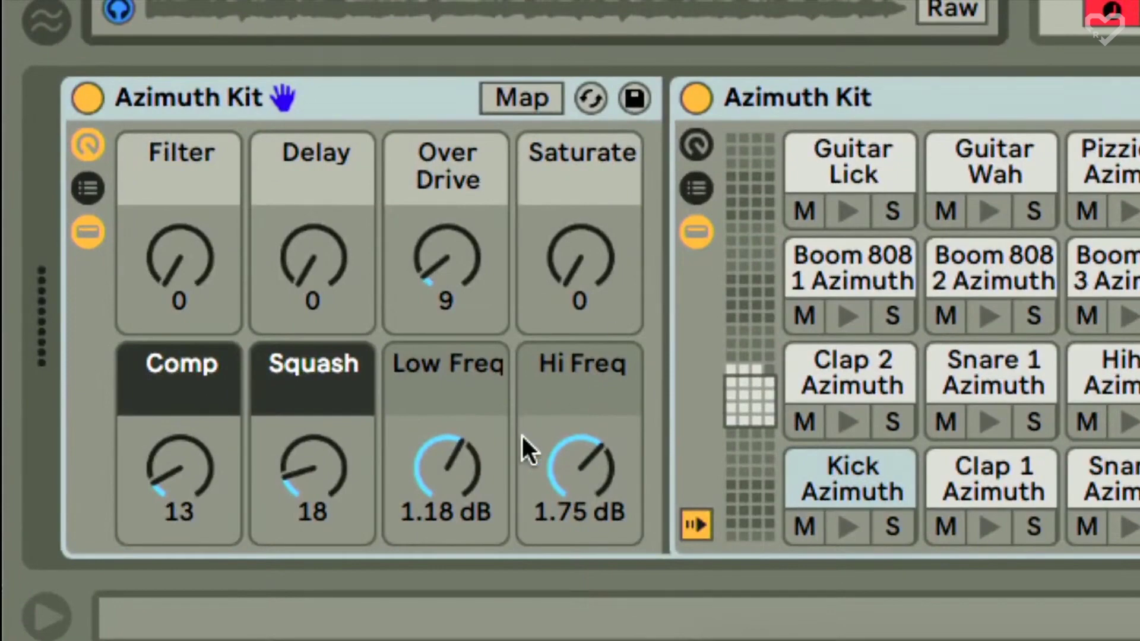
{"action": "left_click", "coordinate": [78, 144]}
{"action": "left_click", "coordinate": [79, 144]}
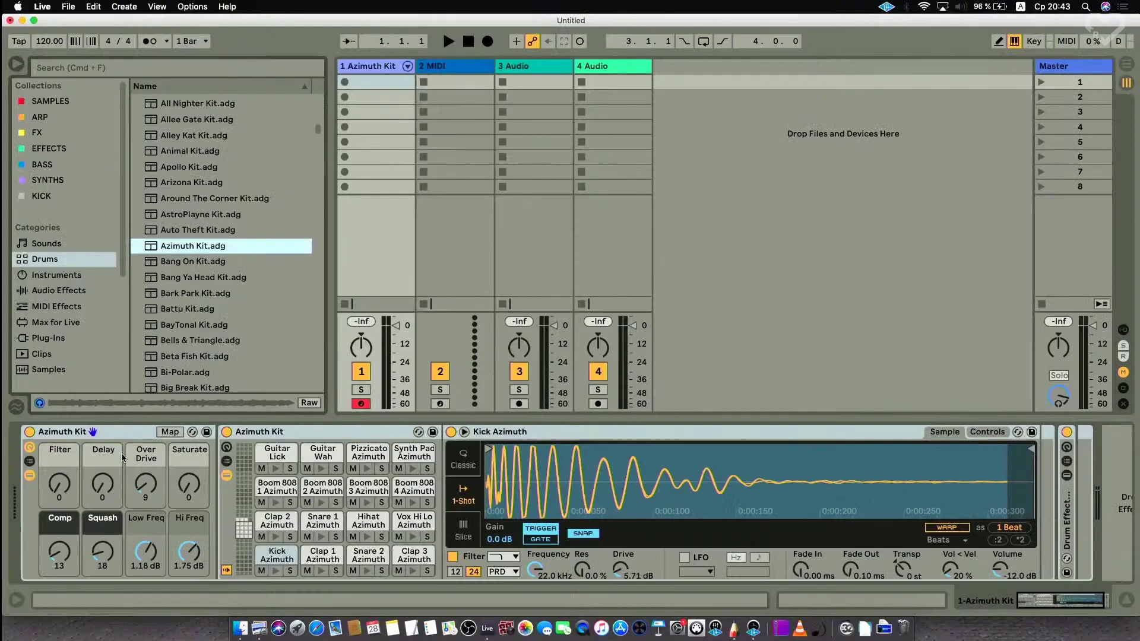
- Load an empty Drum Rack onto the second MIDI track and show its macro controls
{"action": "left_click", "coordinate": [440, 66]}
{"action": "scroll", "coordinate": [196, 179], "scroll_direction": "up", "scroll_amount": 10}
{"action": "left_click_drag", "start_coordinate": [186, 122], "coordinate": [142, 484]}
{"action": "left_click", "coordinate": [73, 172]}
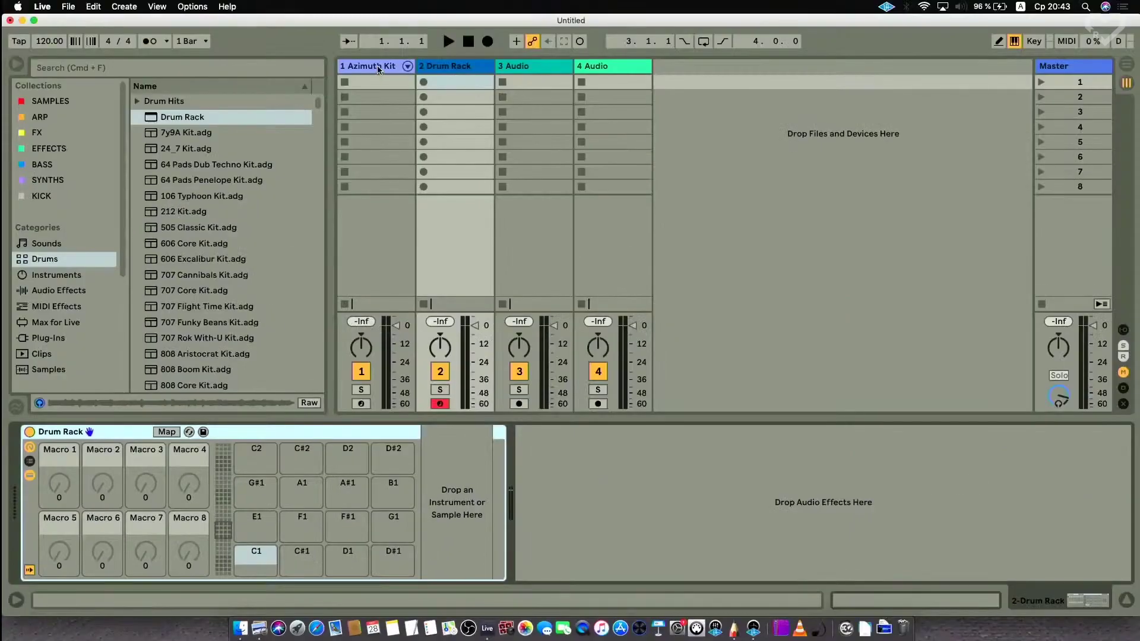
- Set the Azimuth Kit's Over Drive macro to 109 and its Delay macro to 67
{"action": "left_click", "coordinate": [378, 69]}
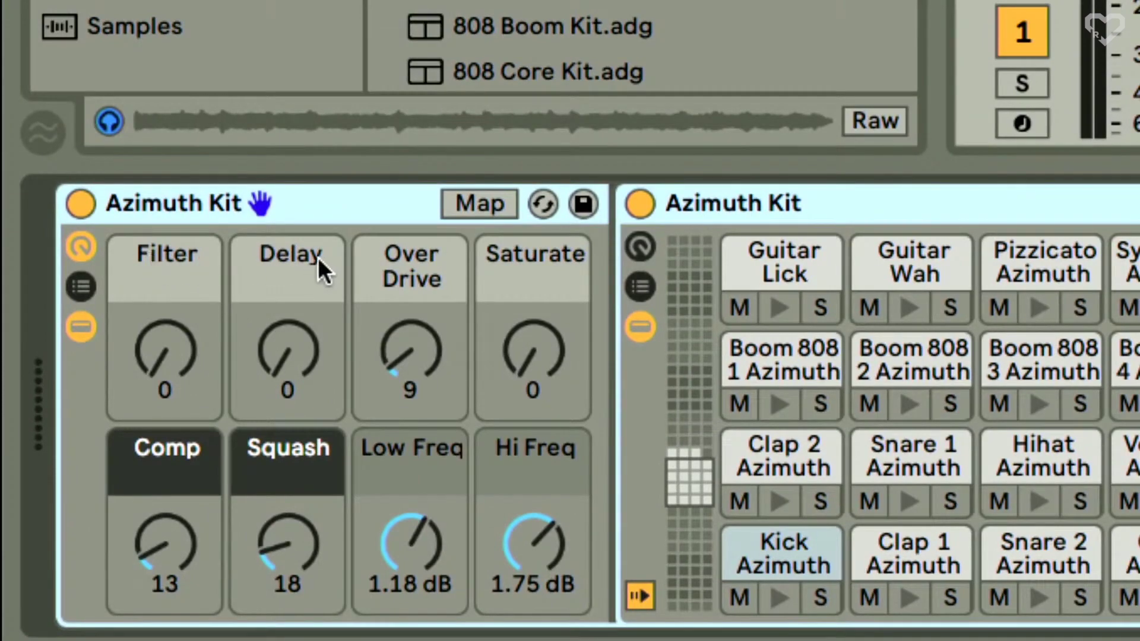
{"action": "left_click_drag", "start_coordinate": [424, 351], "coordinate": [415, 359]}
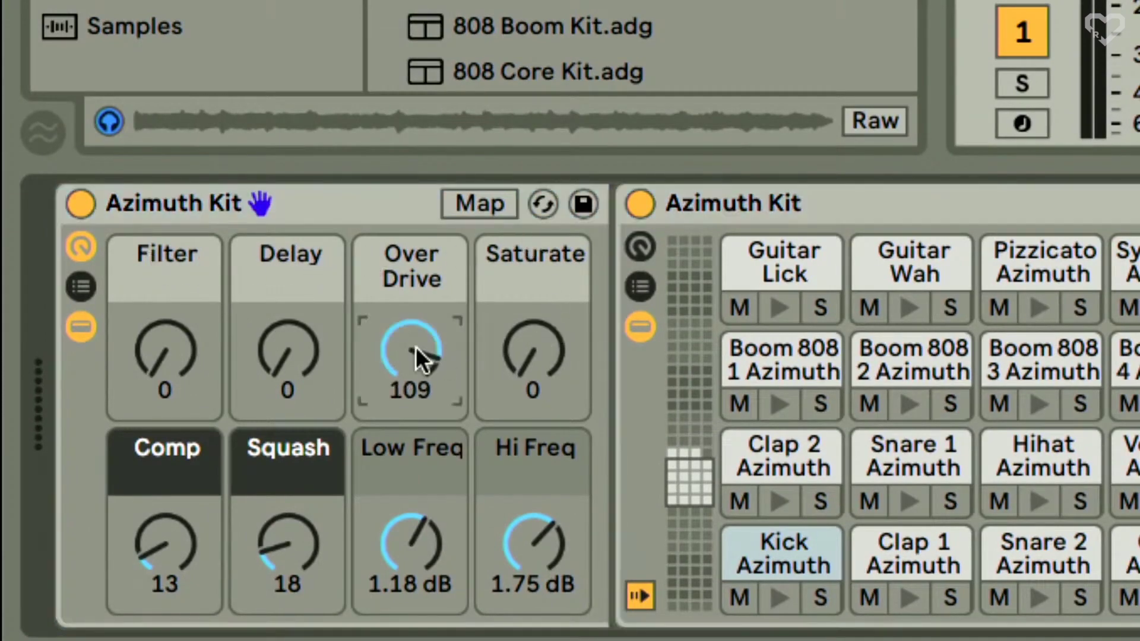
{"action": "left_click_drag", "start_coordinate": [288, 357], "coordinate": [267, 374]}
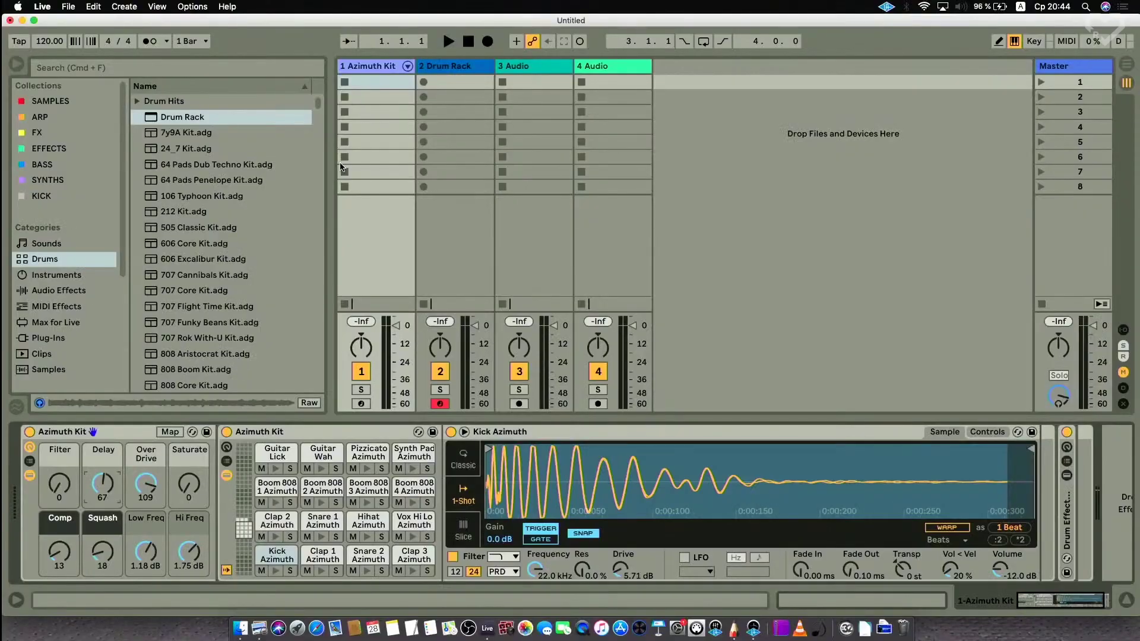
- Narrow the browser and unfold the Azimuth Kit track into its individual pad chains in the mixer
{"action": "left_click", "coordinate": [447, 69]}
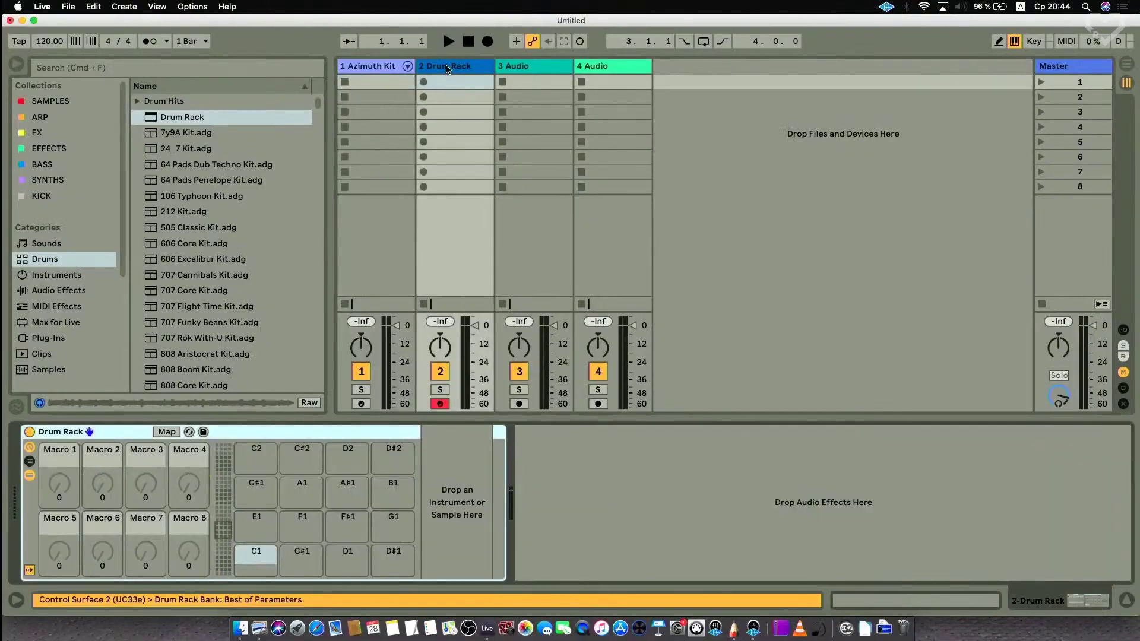
{"action": "left_click", "coordinate": [379, 69]}
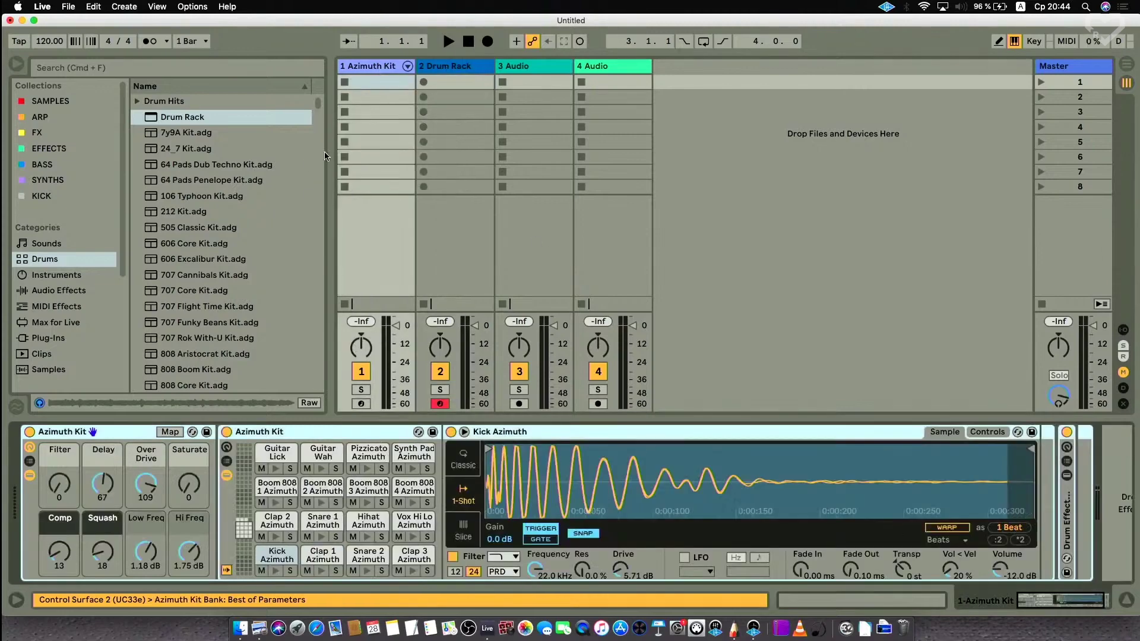
{"action": "left_click_drag", "start_coordinate": [329, 155], "coordinate": [171, 155]}
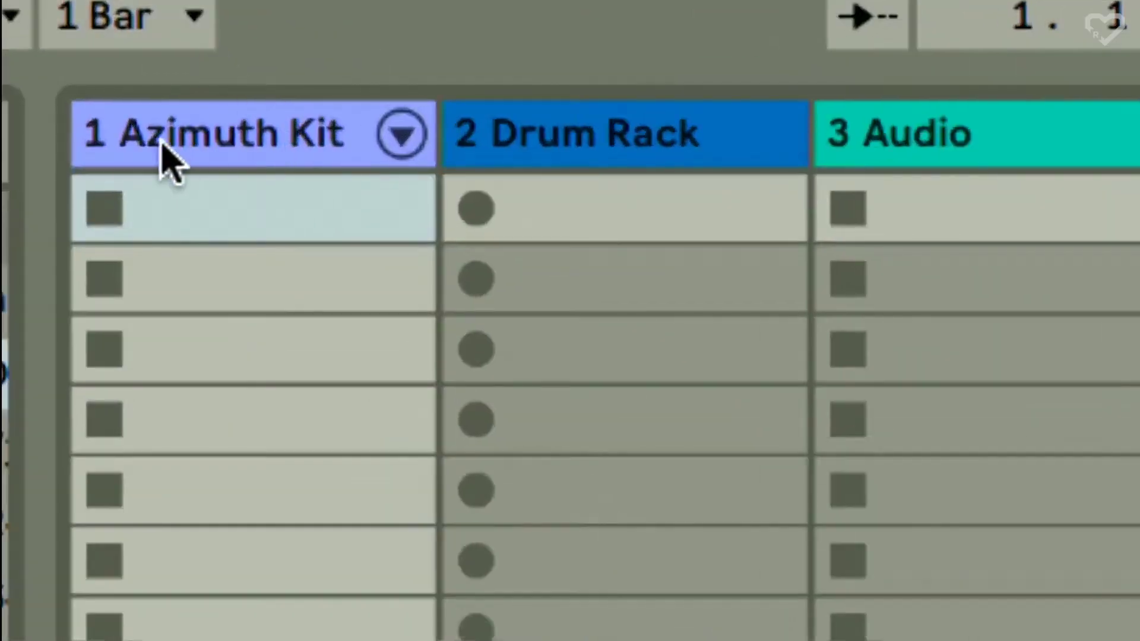
{"action": "left_click", "coordinate": [399, 135]}
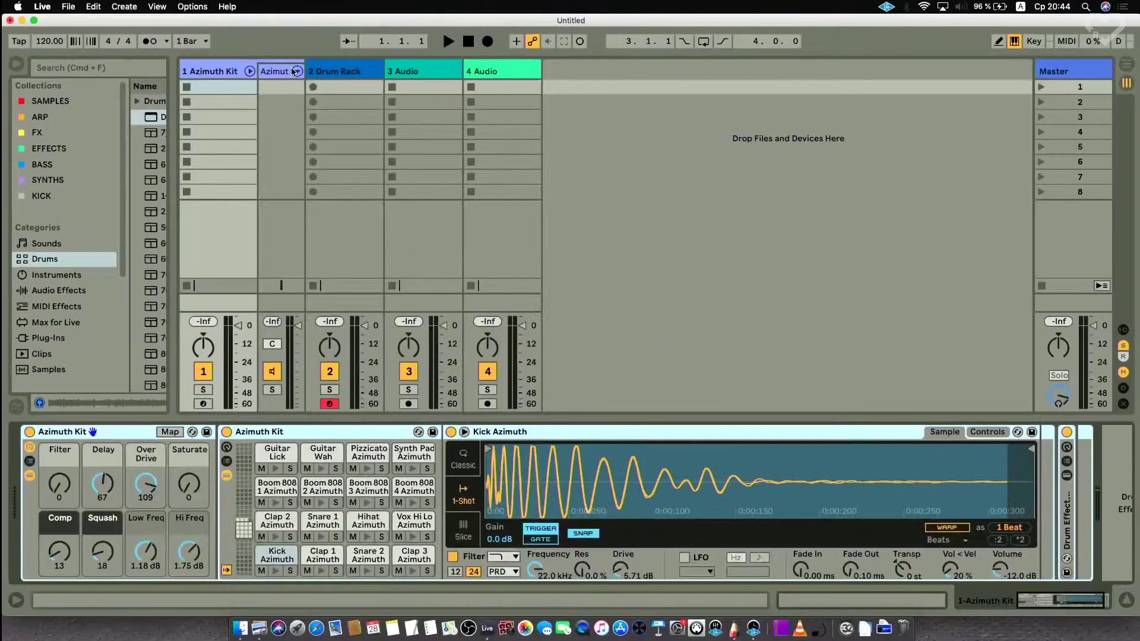
{"action": "left_click", "coordinate": [295, 71]}
{"action": "scroll", "coordinate": [290, 117], "scroll_direction": "right", "scroll_amount": 5}
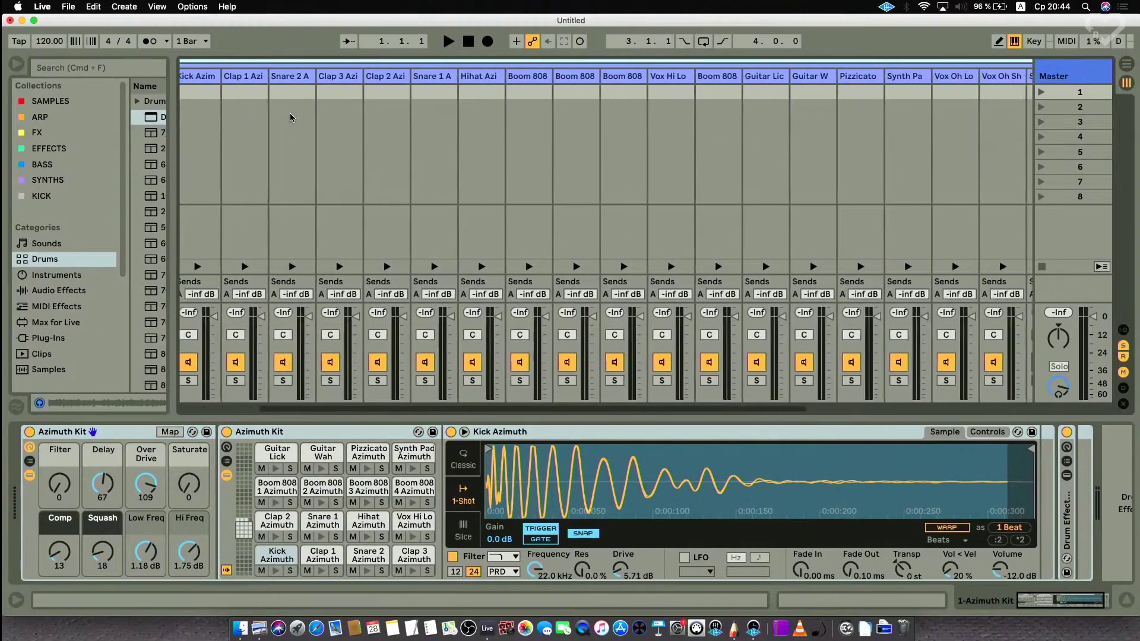
{"action": "scroll", "coordinate": [291, 119], "scroll_direction": "left", "scroll_amount": 5}
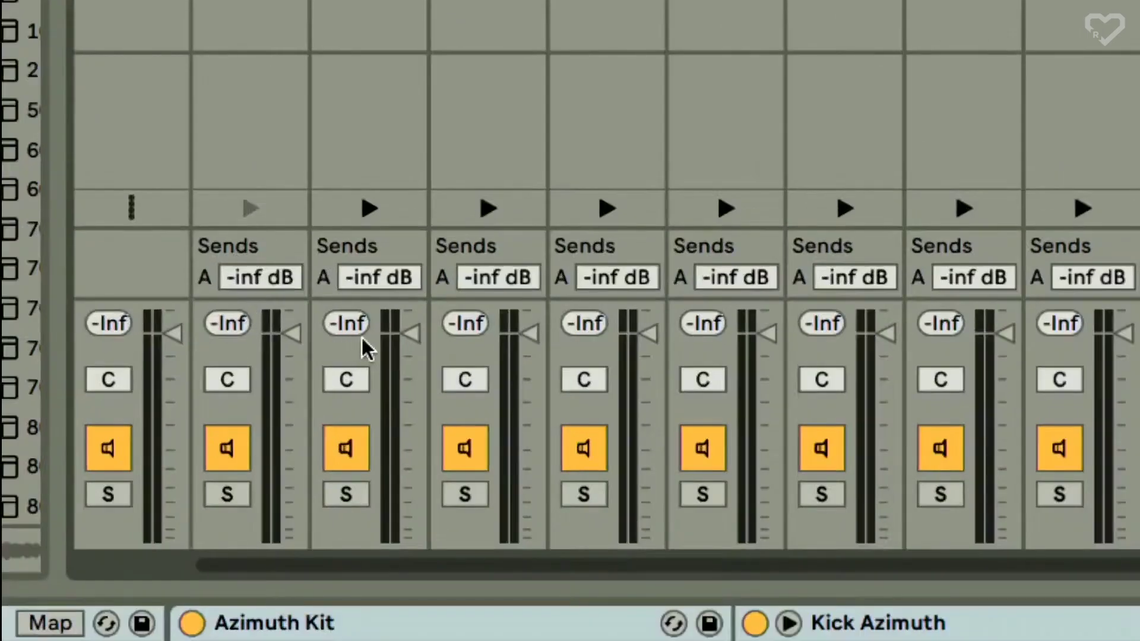
- Try lowering the volume and shifting the panning of the Clap 1 chain, and undo both changes
{"action": "mouse_move", "coordinate": [313, 316]}
{"action": "left_mouse_down"}
{"action": "mouse_move", "coordinate": [314, 353]}
{"action": "mouse_move", "coordinate": [314, 327]}
{"action": "left_mouse_up"}
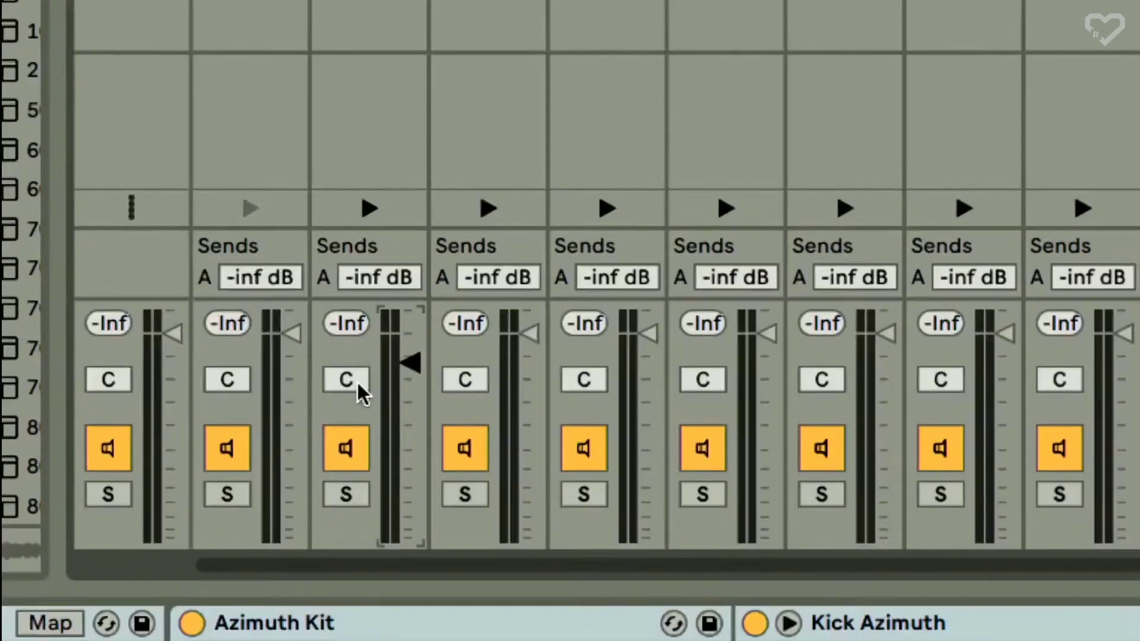
{"action": "left_click_drag", "start_coordinate": [346, 381], "coordinate": [345, 321]}
{"action": "key", "text": "ctrl+z"}
{"action": "key", "text": "ctrl+z"}
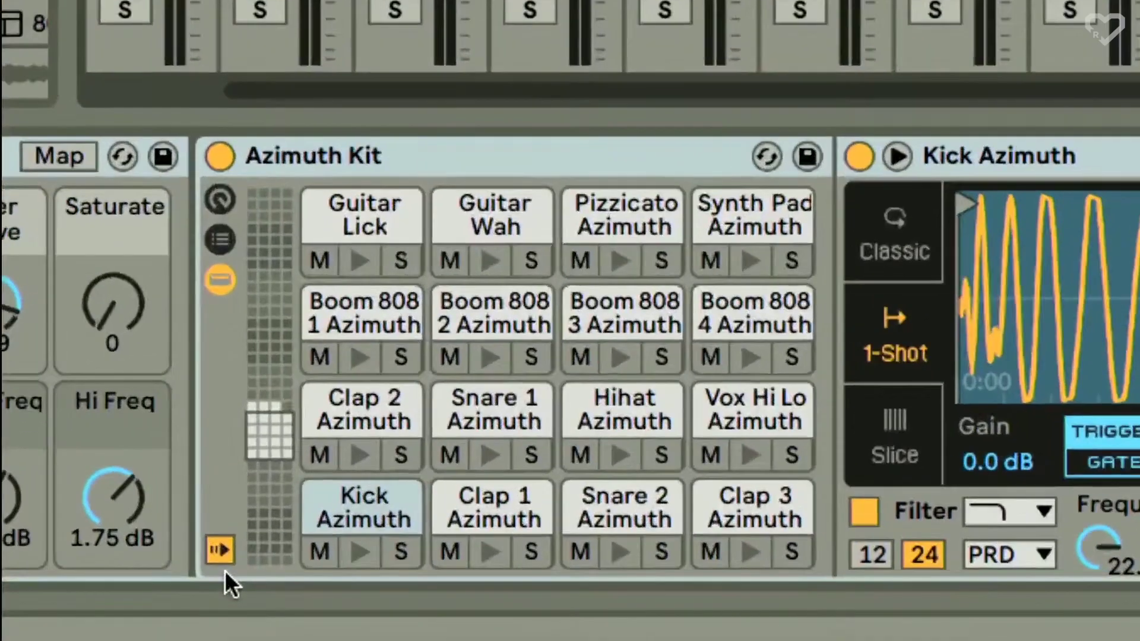
- Show the chain list of the inner Azimuth Kit drum rack and look through its chains
{"action": "left_click", "coordinate": [220, 239]}
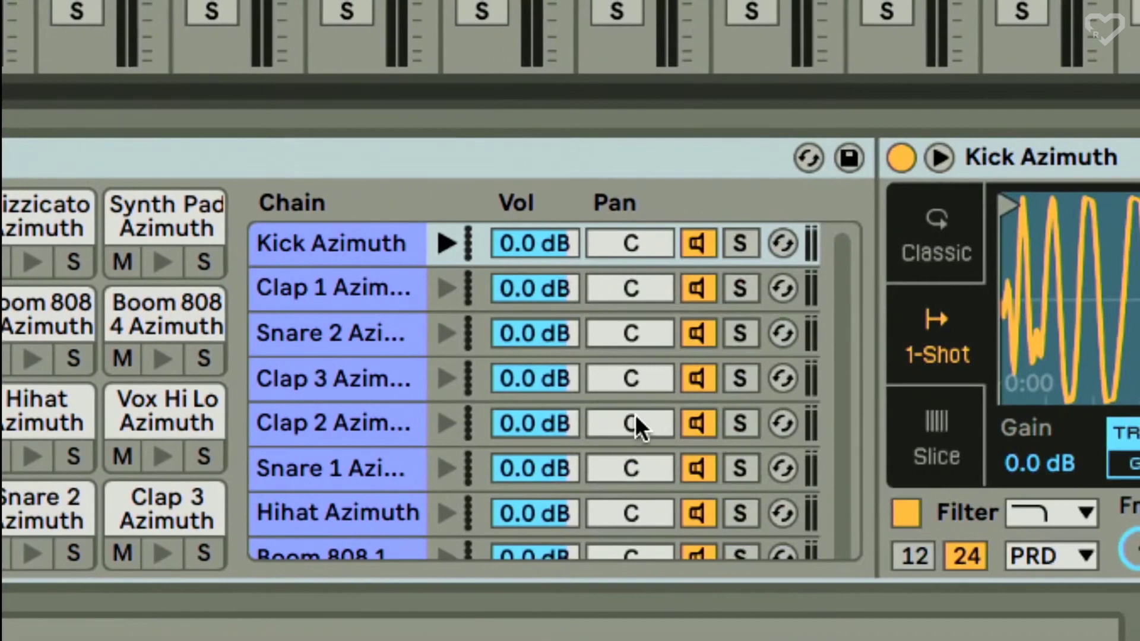
{"action": "scroll", "coordinate": [636, 399], "scroll_direction": "down", "scroll_amount": 5}
{"action": "scroll", "coordinate": [637, 399], "scroll_direction": "up", "scroll_amount": 5}
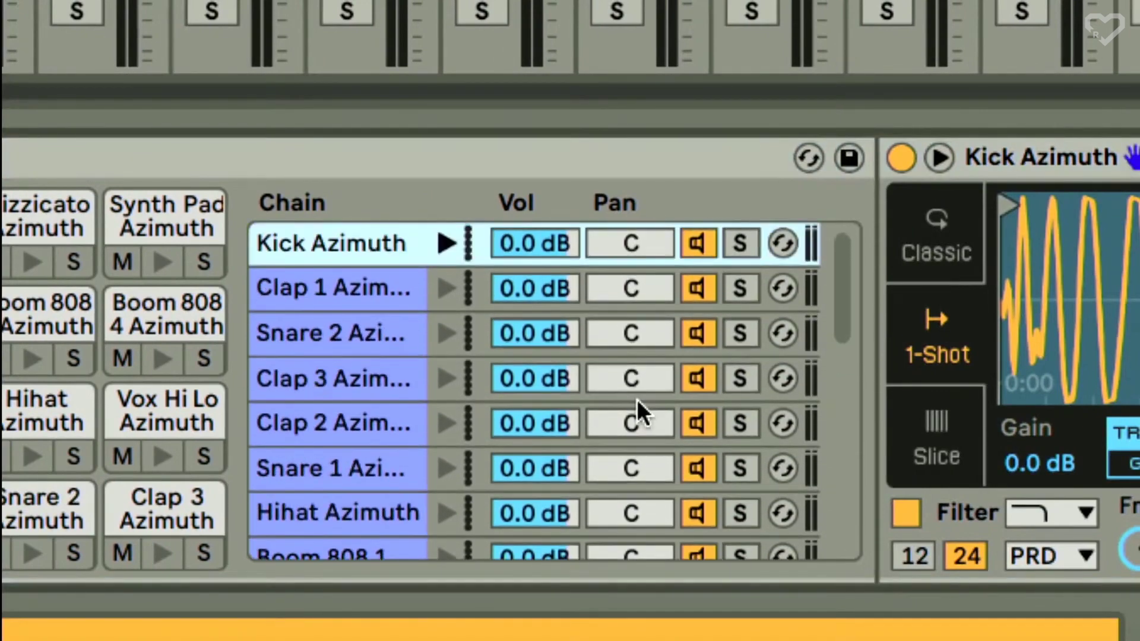
{"action": "scroll", "coordinate": [637, 399], "scroll_direction": "down", "scroll_amount": 4}
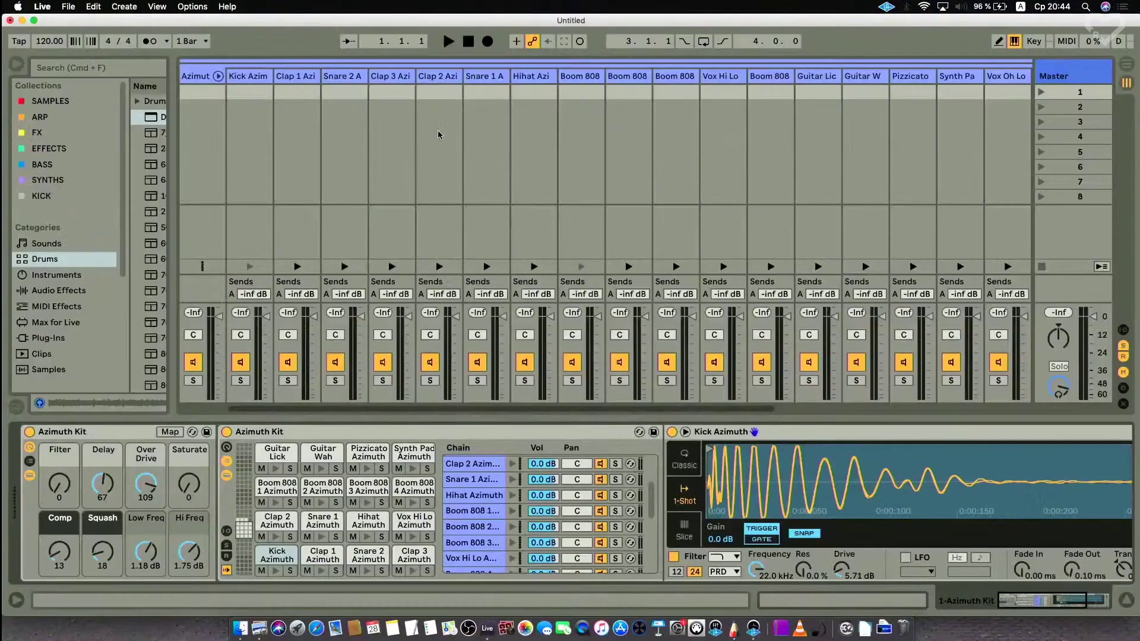
{"action": "scroll", "coordinate": [402, 97], "scroll_direction": "left", "scroll_amount": 4}
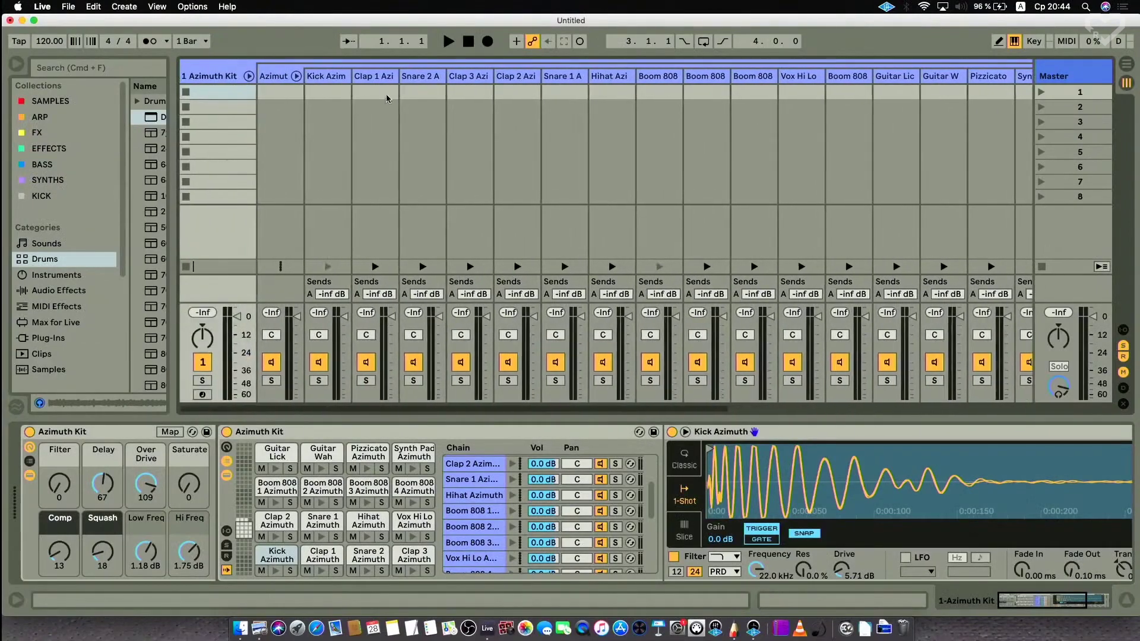
- View the devices of the Kick, Clap 1, Snare 2 and Clap 3 chains one after another
{"action": "left_click", "coordinate": [327, 77]}
{"action": "left_click", "coordinate": [365, 79]}
{"action": "left_click", "coordinate": [428, 79]}
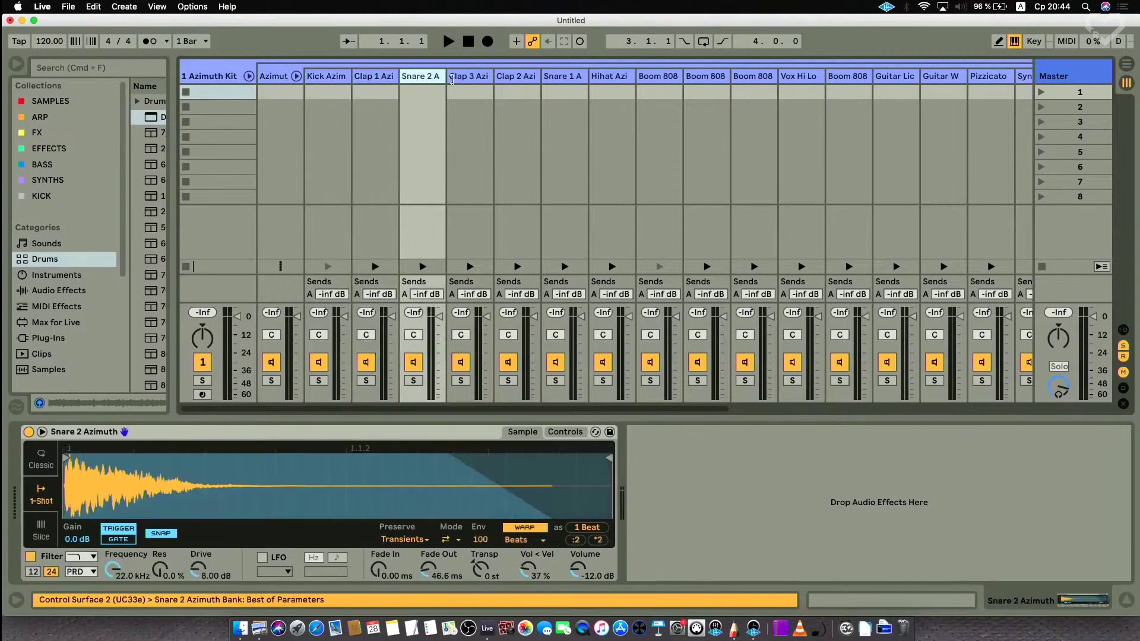
{"action": "left_click", "coordinate": [472, 81]}
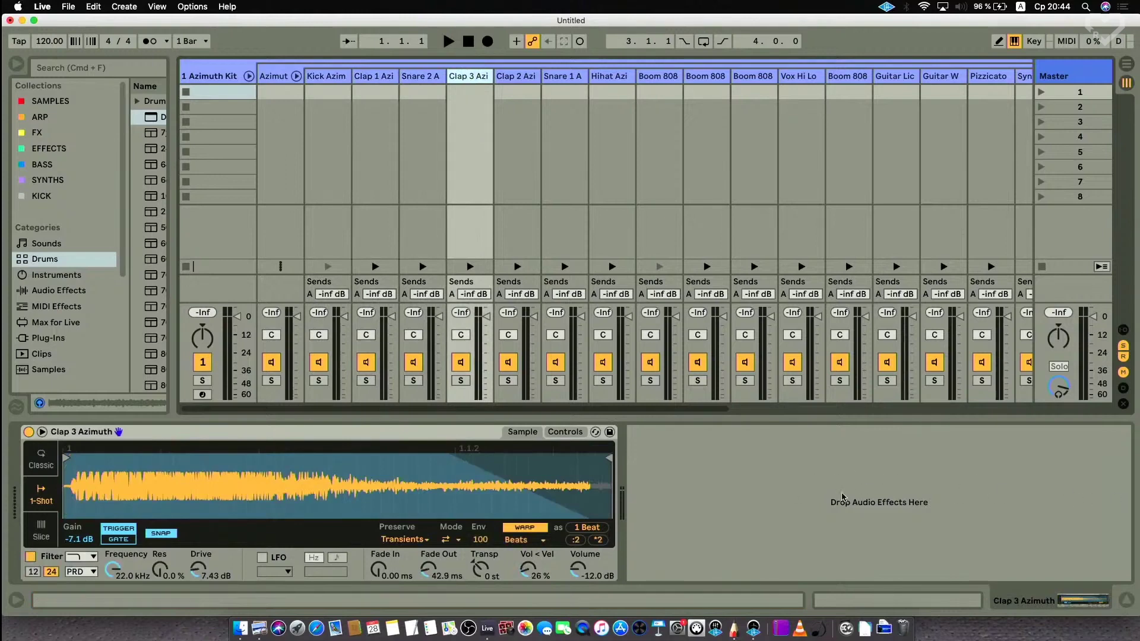
- Add EQ Eight to the Clap 3 chain and make its band 1 a low-cut filter at about 178 Hz
{"action": "left_click_drag", "start_coordinate": [169, 229], "coordinate": [269, 228]}
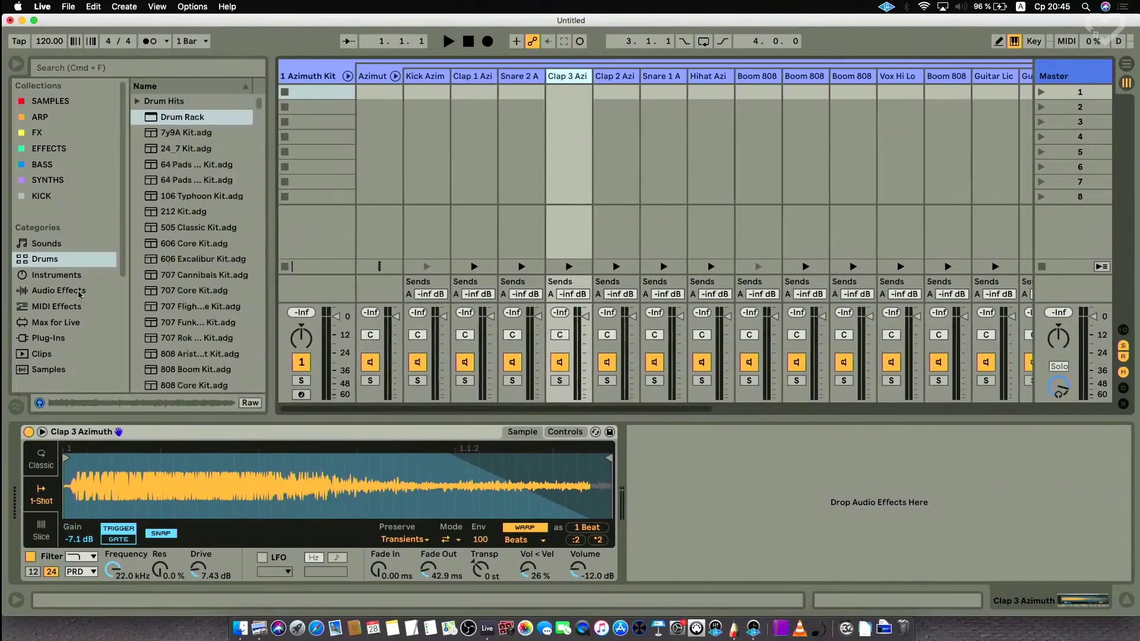
{"action": "left_click", "coordinate": [77, 290]}
{"action": "left_click_drag", "start_coordinate": [171, 237], "coordinate": [686, 531]}
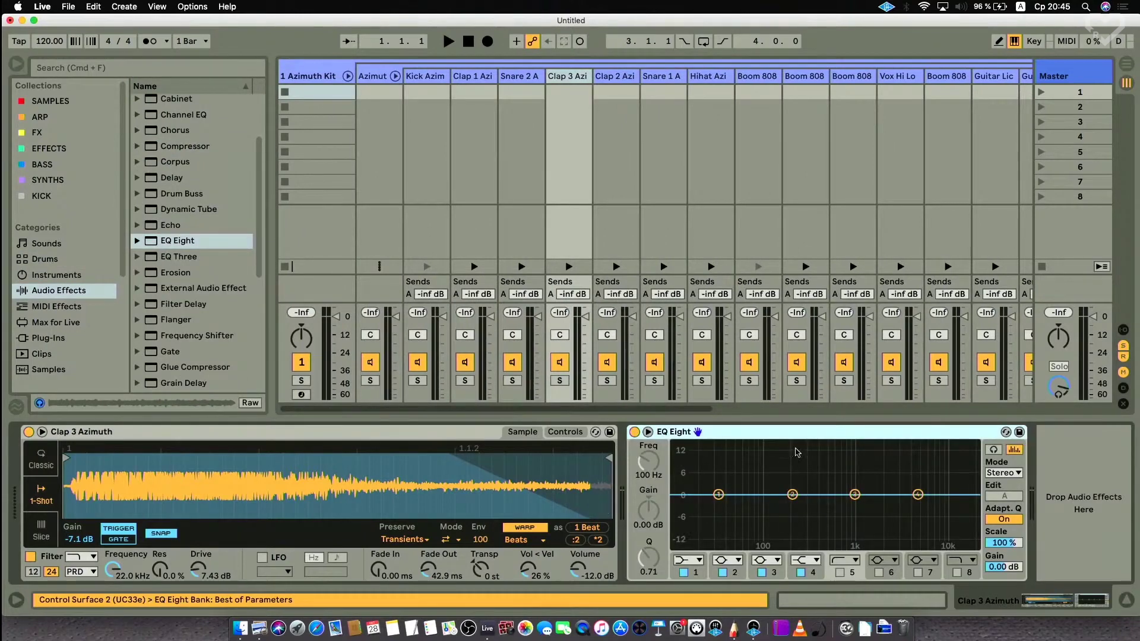
{"action": "left_click", "coordinate": [691, 560]}
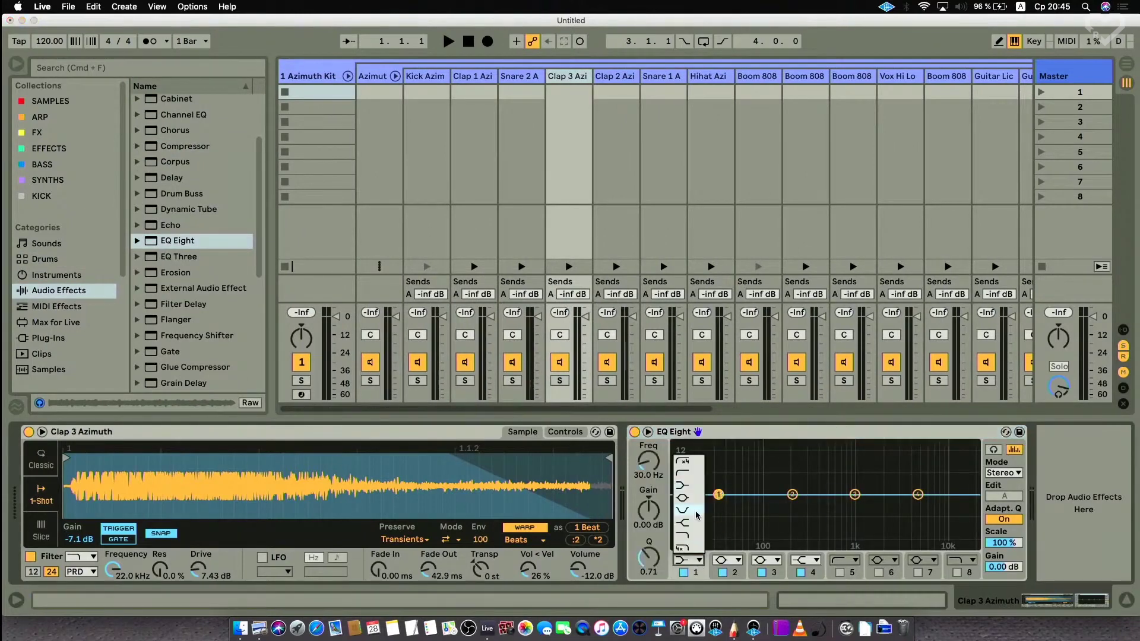
{"action": "left_click", "coordinate": [683, 473]}
{"action": "left_click_drag", "start_coordinate": [717, 509], "coordinate": [774, 509]}
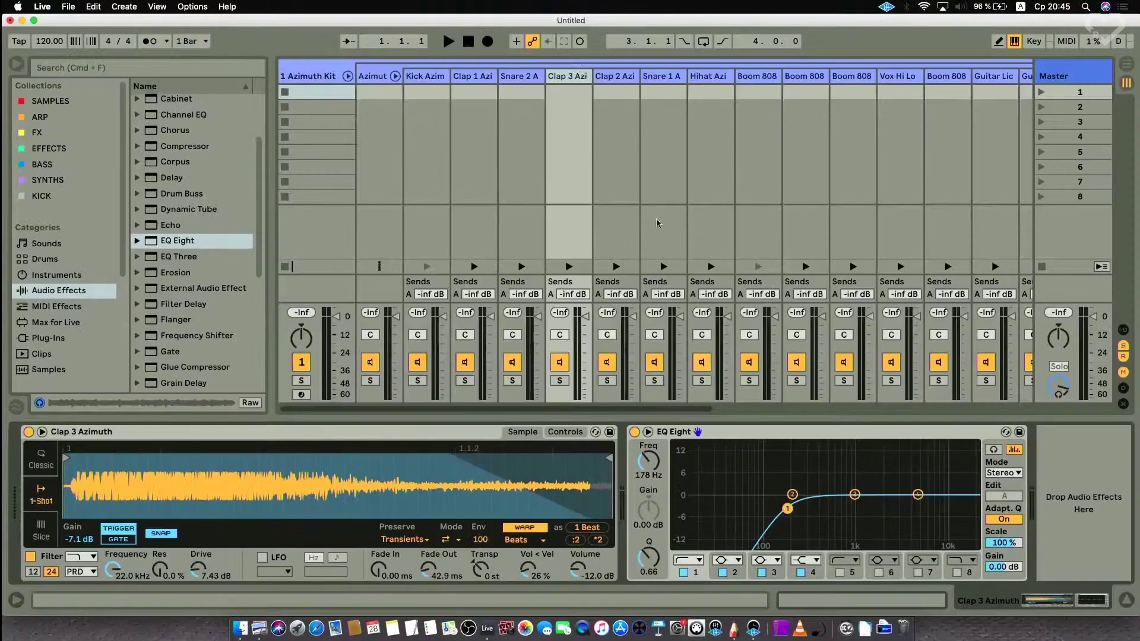
- Hide the Azimuth Kit's chain list and examine the devices of the Clap 3 and Boom 808 3 pads
{"action": "left_click", "coordinate": [310, 76]}
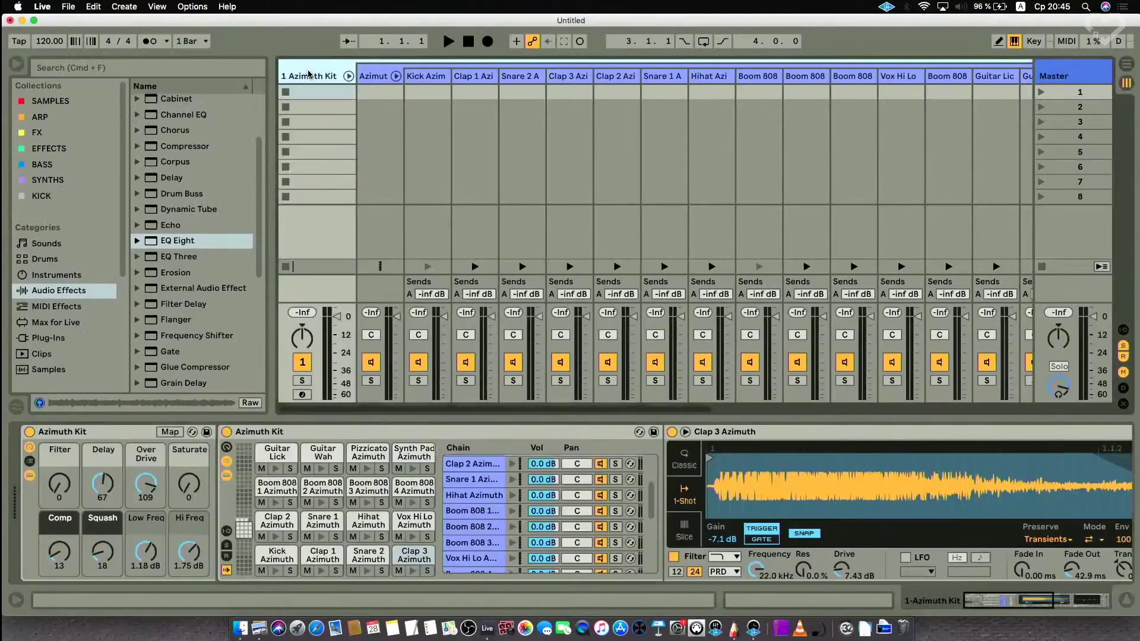
{"action": "left_click", "coordinate": [228, 462]}
{"action": "scroll", "coordinate": [549, 575], "scroll_direction": "right", "scroll_amount": 5}
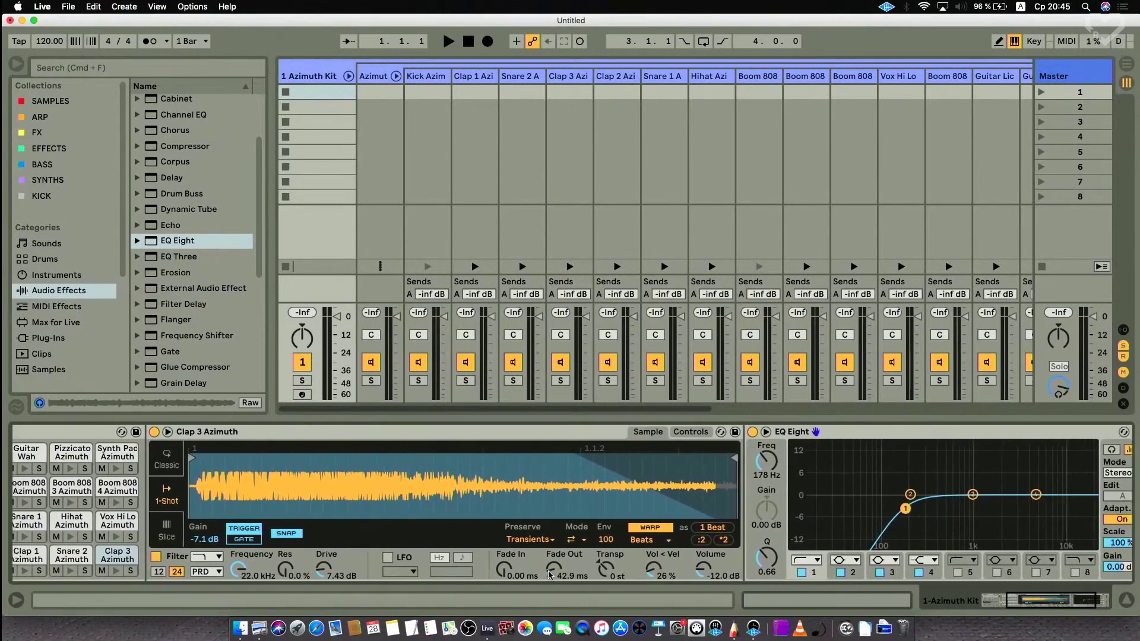
{"action": "scroll", "coordinate": [549, 575], "scroll_direction": "left", "scroll_amount": 1}
{"action": "scroll", "coordinate": [549, 575], "scroll_direction": "right", "scroll_amount": 5}
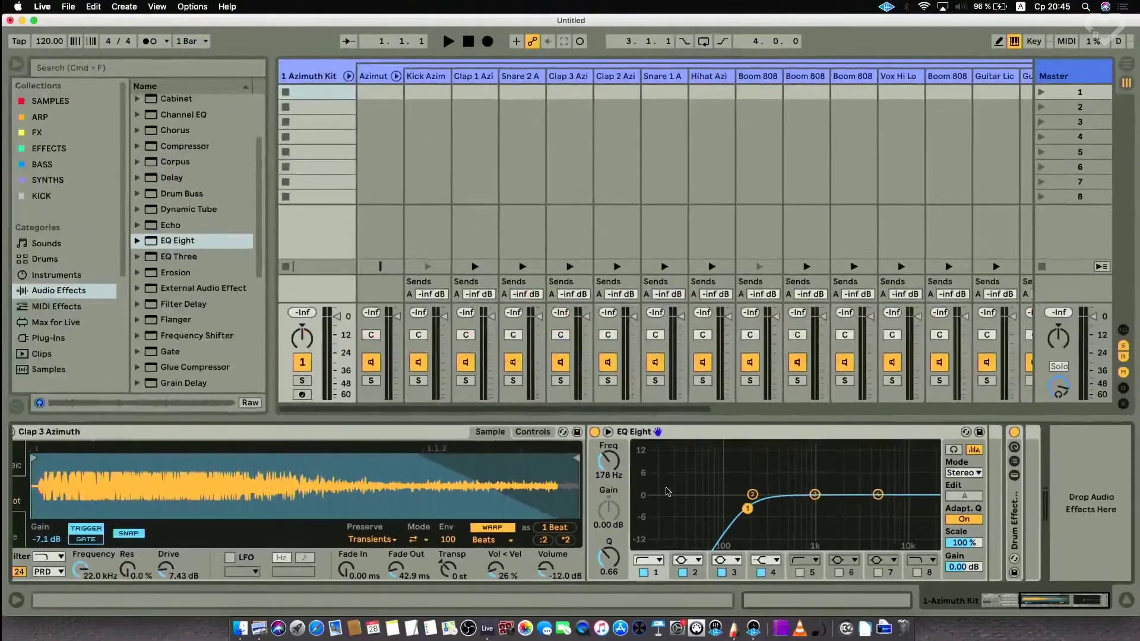
{"action": "scroll", "coordinate": [756, 434], "scroll_direction": "left", "scroll_amount": 8}
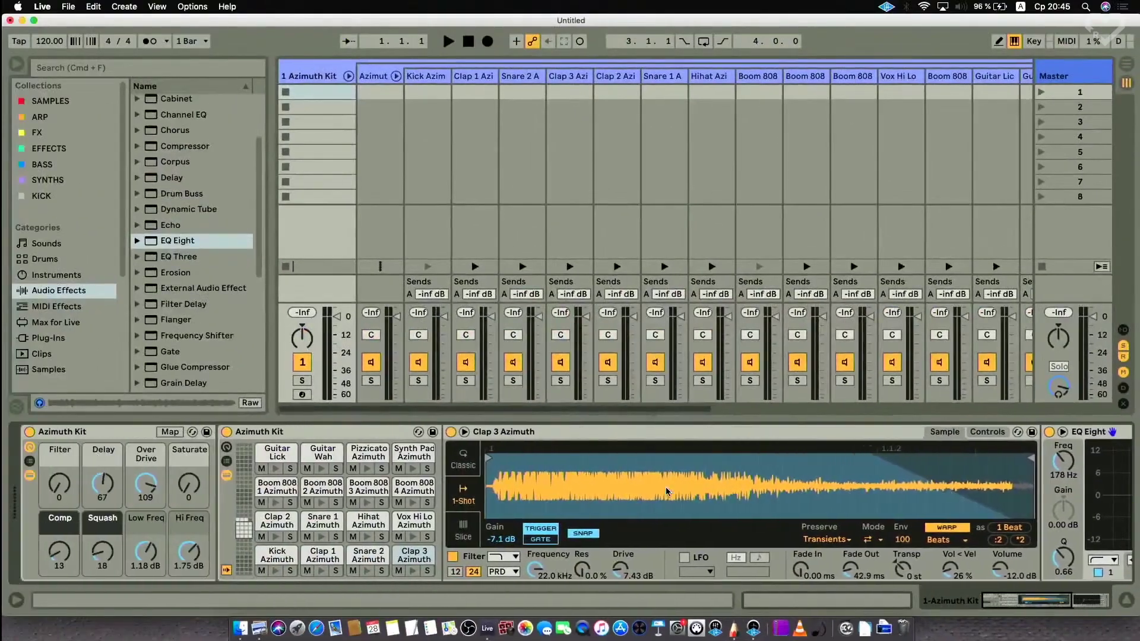
{"action": "left_click", "coordinate": [377, 486]}
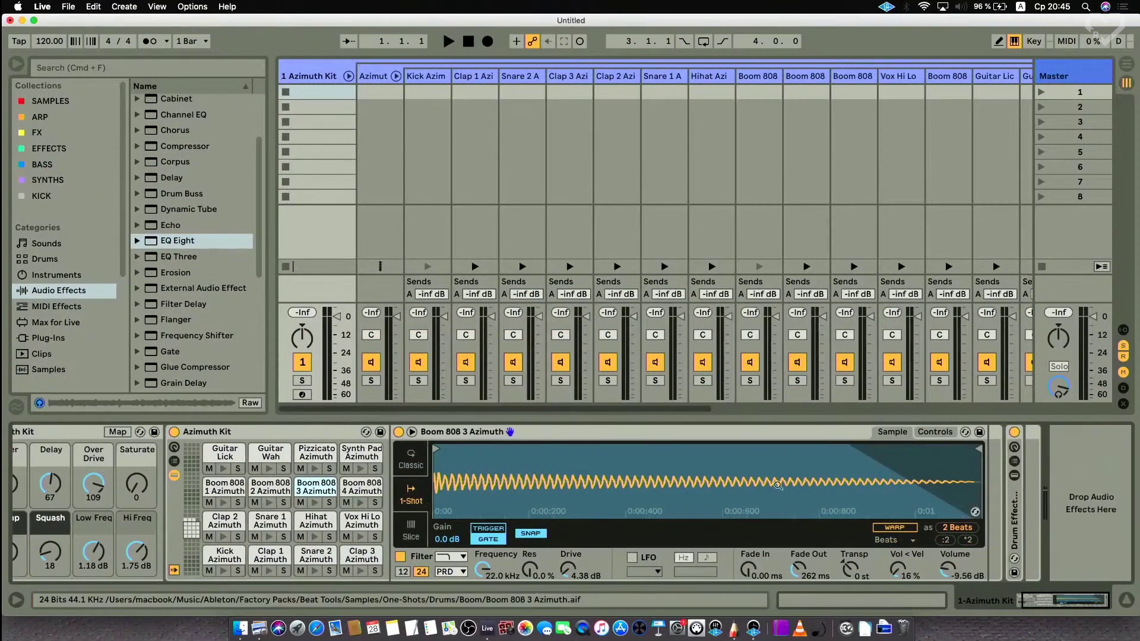
- Fold the Azimuth Kit's chains, widen the browser and add EQ Eight after the whole kit on the track
{"action": "left_click", "coordinate": [348, 76]}
{"action": "left_click_drag", "start_coordinate": [267, 117], "coordinate": [467, 116]}
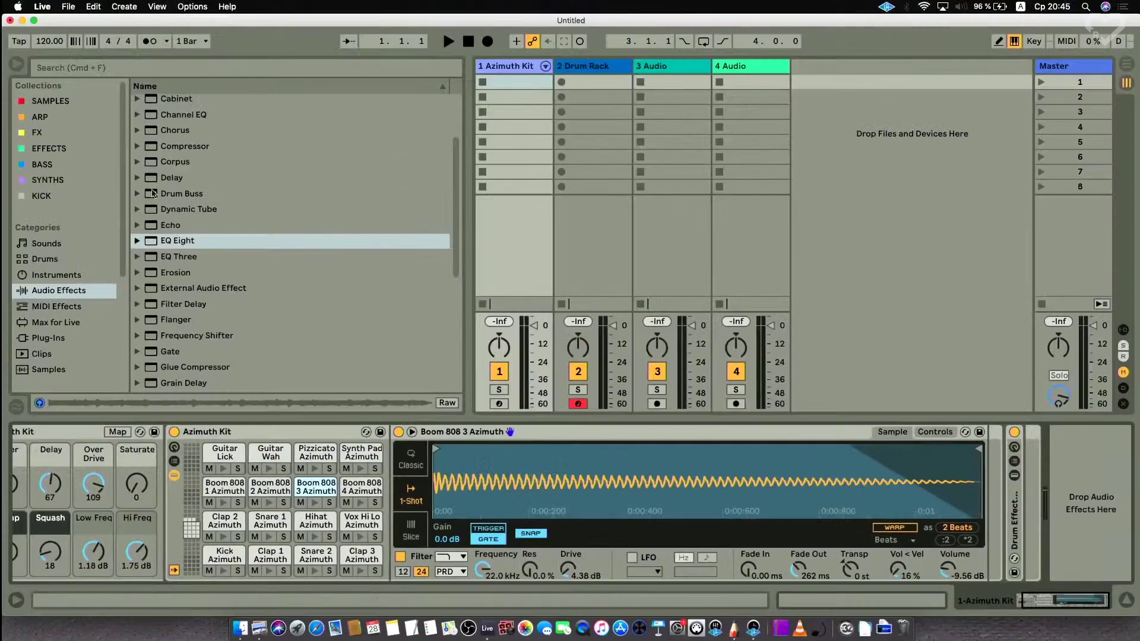
{"action": "left_click_drag", "start_coordinate": [159, 240], "coordinate": [1101, 495]}
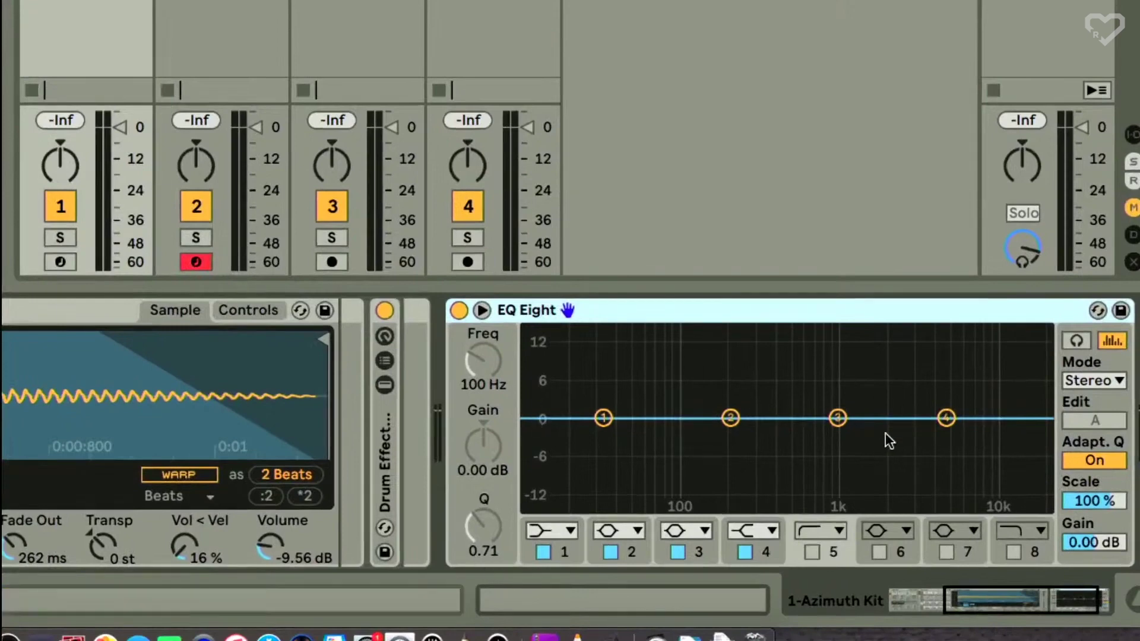
- Make band 1 of the track's EQ Eight a low-cut filter at about 1.02 kHz
{"action": "left_click", "coordinate": [549, 532]}
{"action": "left_click", "coordinate": [555, 383]}
{"action": "left_click_drag", "start_coordinate": [602, 440], "coordinate": [839, 442]}
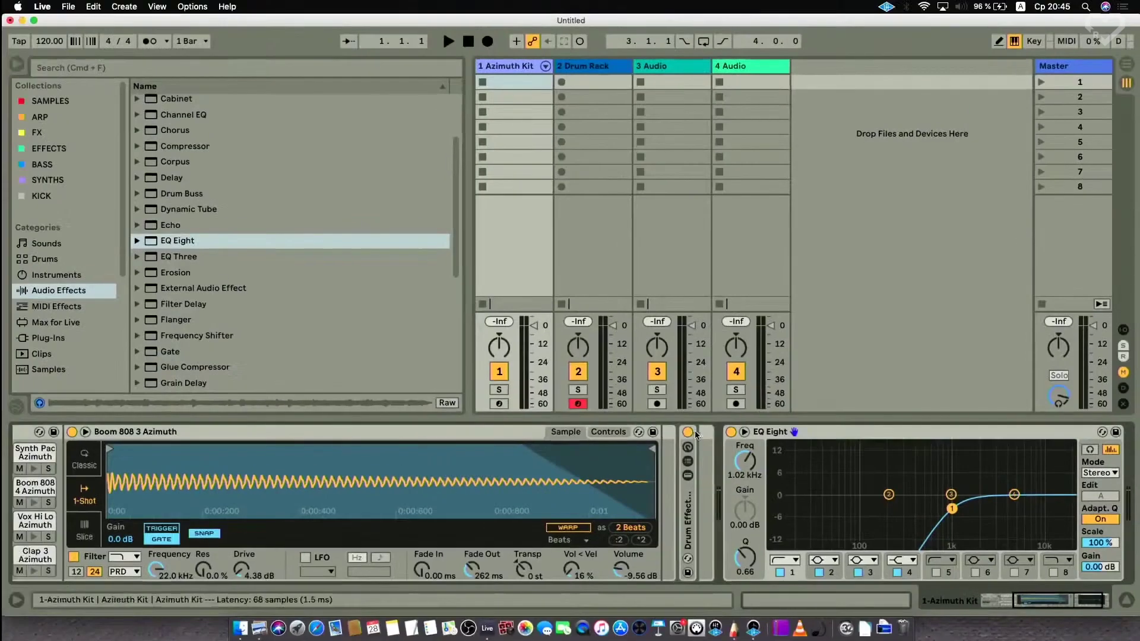
- Find 707 Core Kit.adg among the drum presets and replace the Azimuth Kit on track 1 with it
{"action": "scroll", "coordinate": [539, 98], "scroll_direction": "left", "scroll_amount": 10}
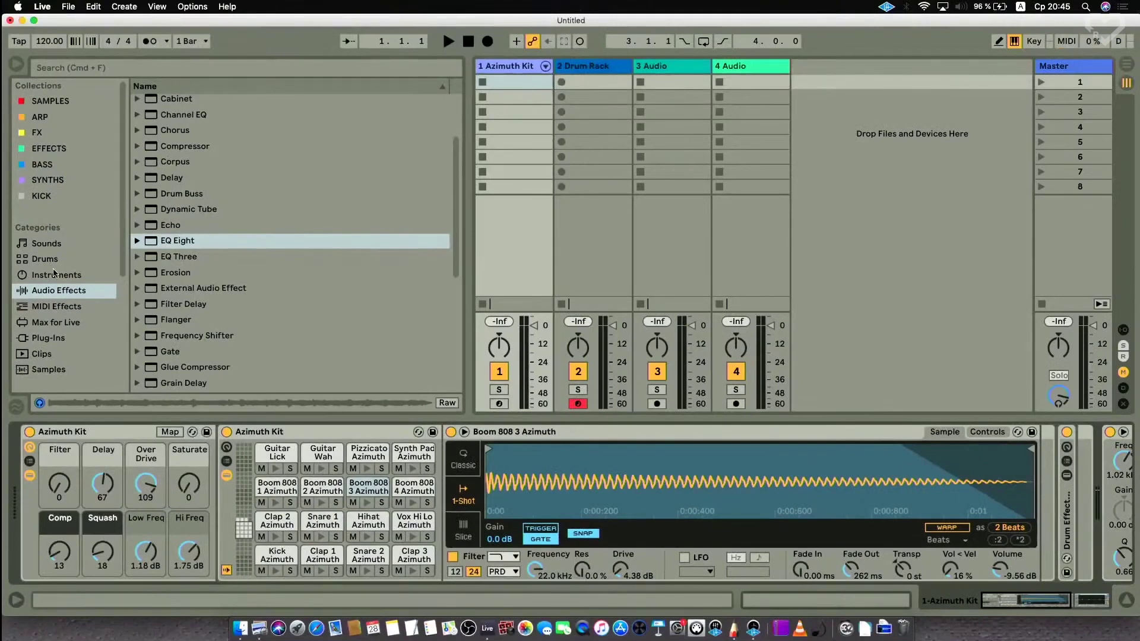
{"action": "left_click", "coordinate": [53, 260]}
{"action": "scroll", "coordinate": [183, 206], "scroll_direction": "up", "scroll_amount": 1}
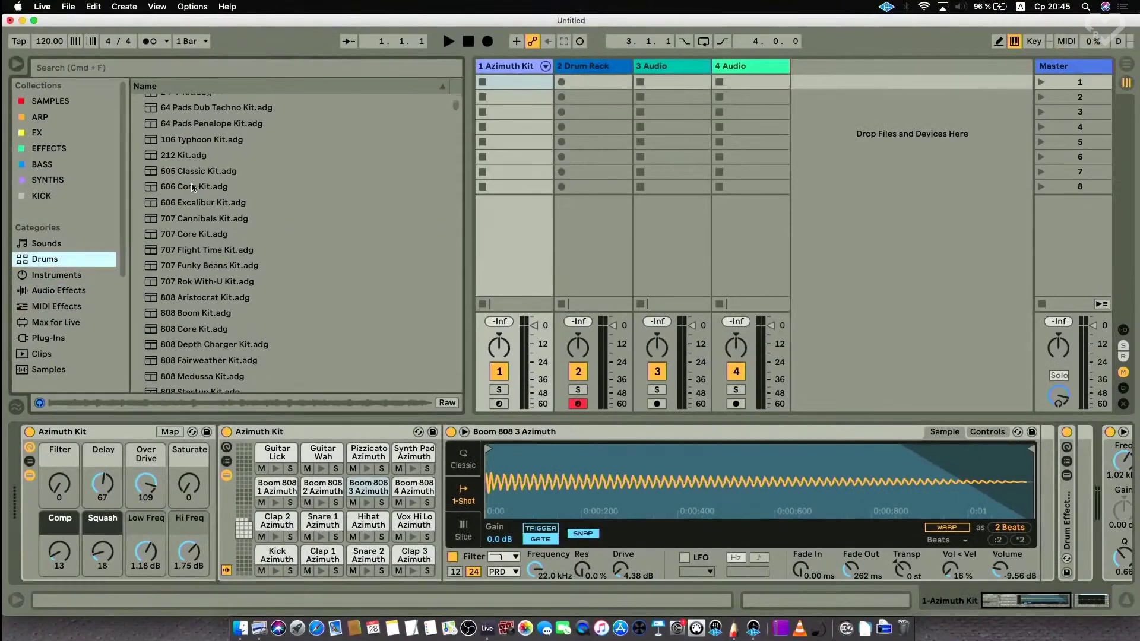
{"action": "left_click", "coordinate": [193, 233]}
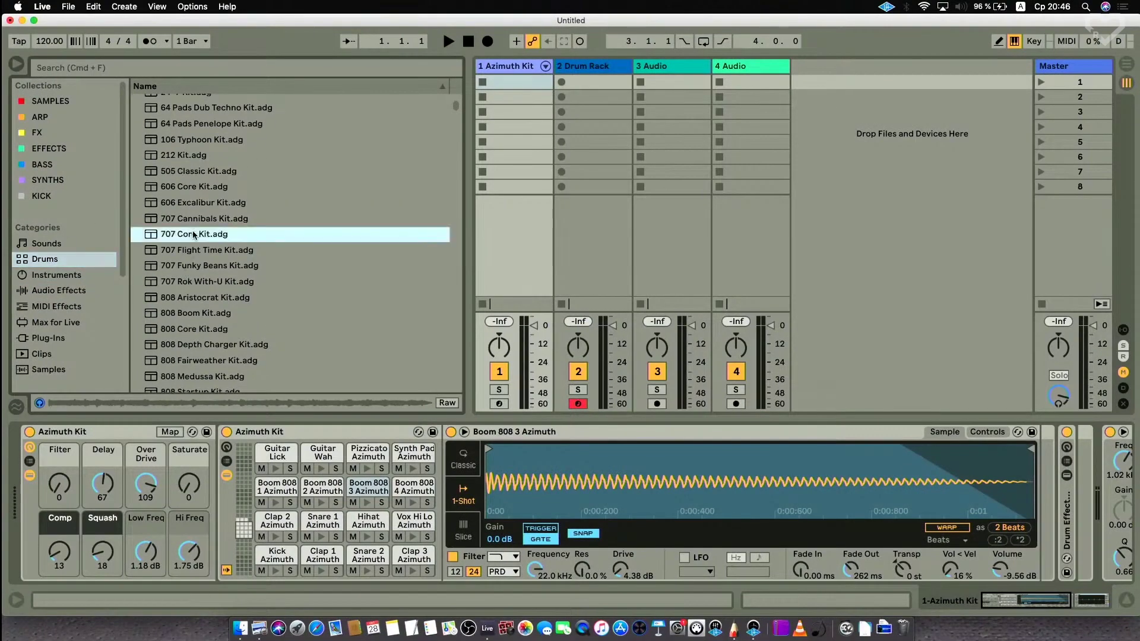
{"action": "left_click_drag", "start_coordinate": [103, 431], "coordinate": [104, 434]}
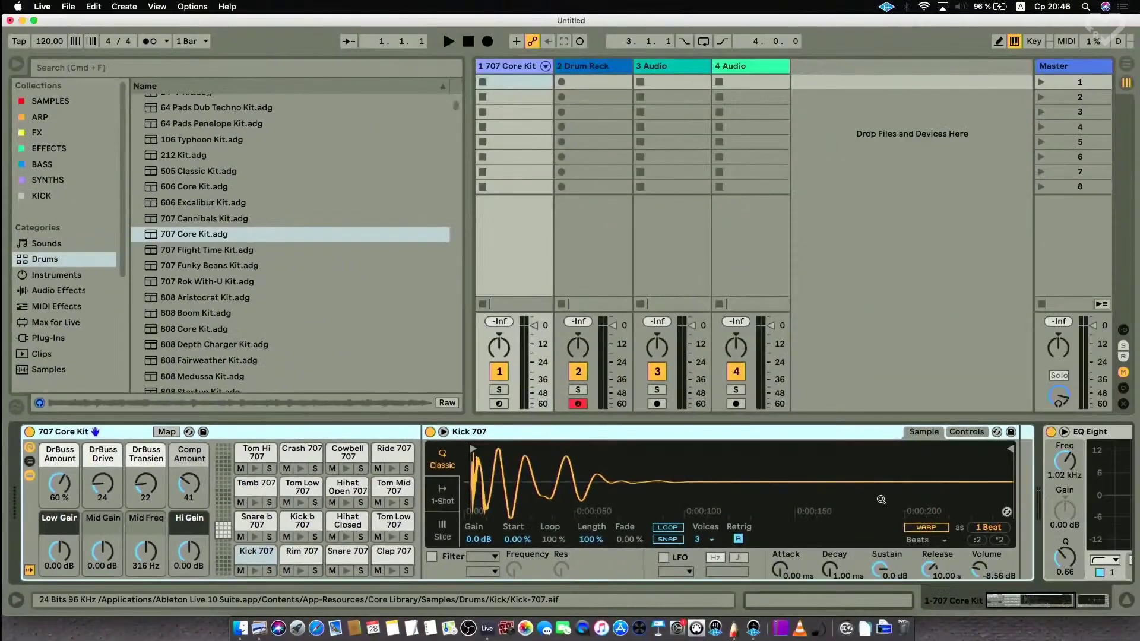
- Move the EQ Eight from behind the whole 707 Core Kit into the Kick 707 pad's own chain
{"action": "scroll", "coordinate": [882, 499], "scroll_direction": "right", "scroll_amount": 7}
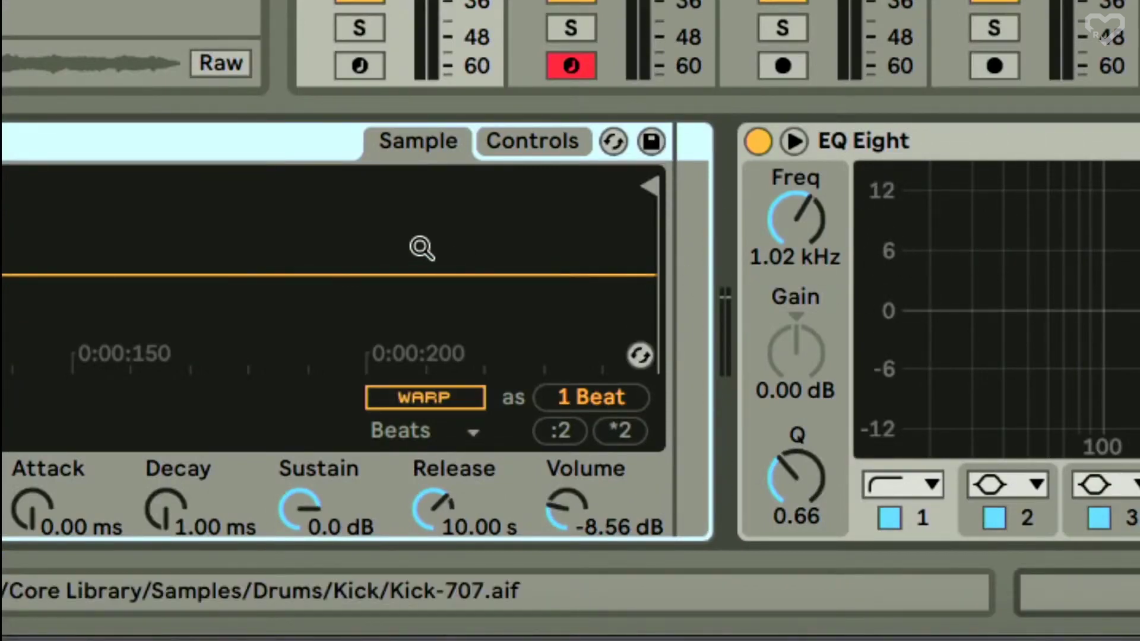
{"action": "left_click", "coordinate": [854, 139]}
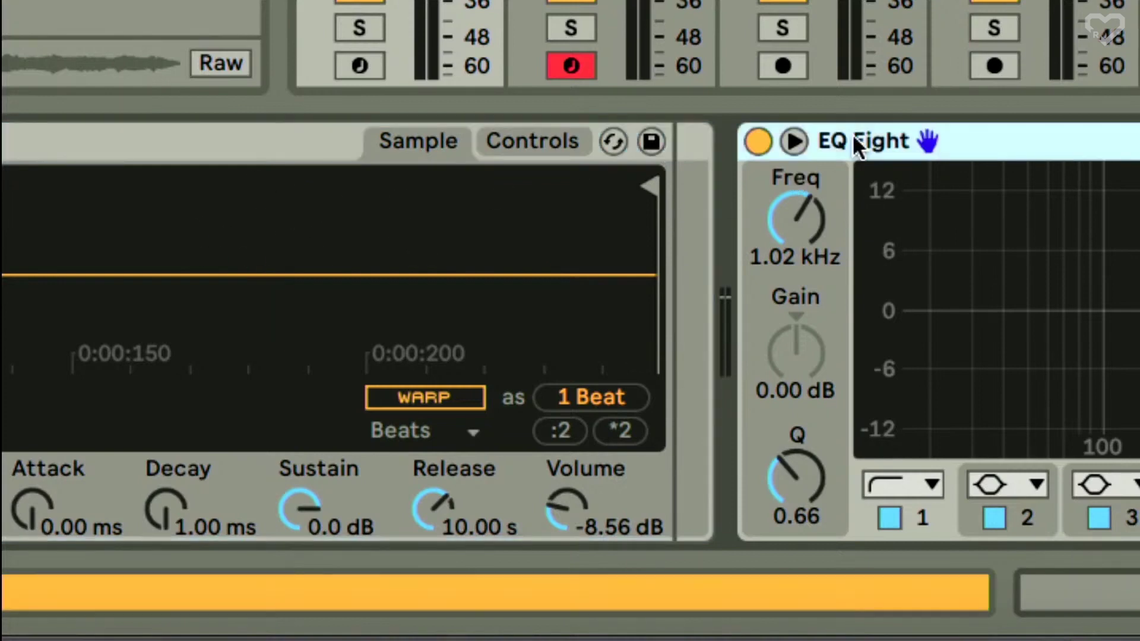
{"action": "left_click_drag", "start_coordinate": [834, 142], "coordinate": [755, 177]}
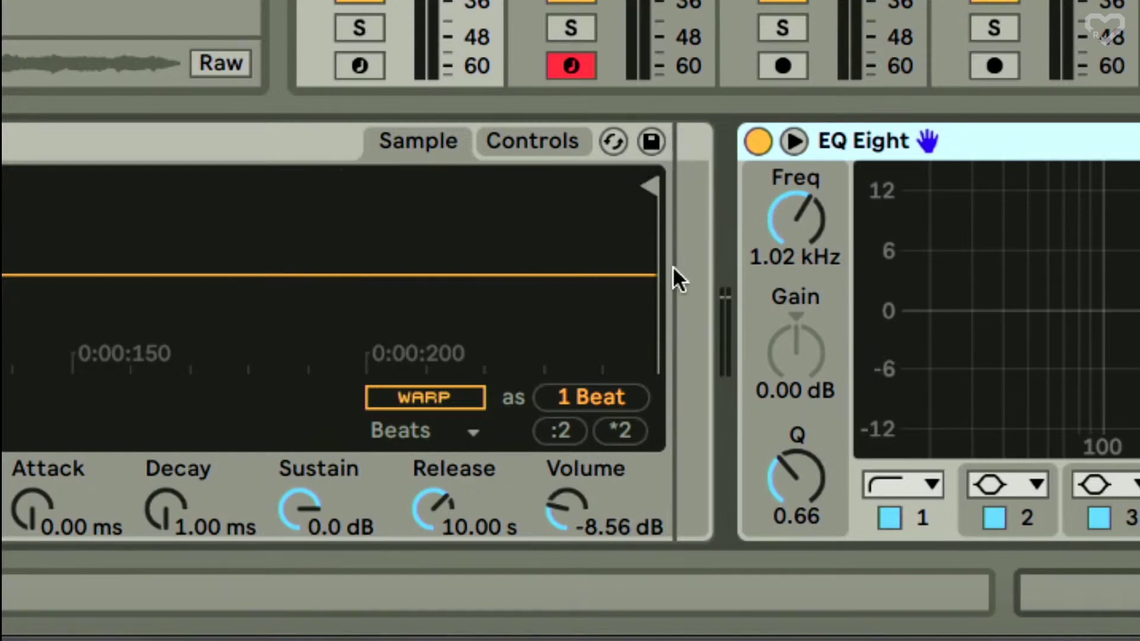
{"action": "left_click_drag", "start_coordinate": [861, 146], "coordinate": [675, 151]}
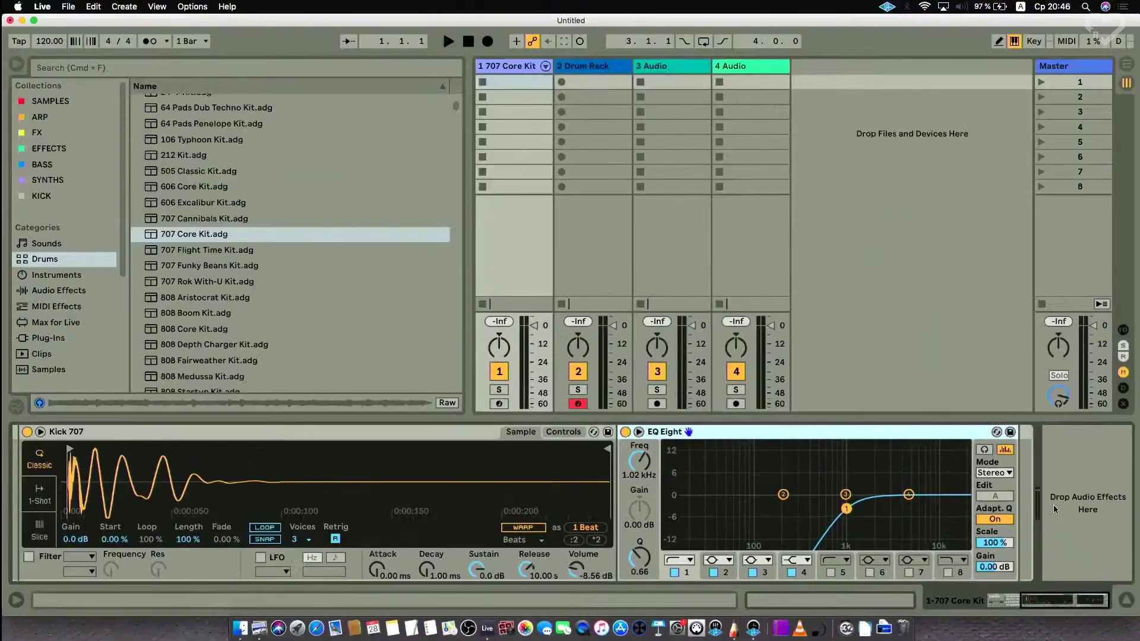
- Examine the device chains of other 707 Core Kit pads, including Tom Mid and Ride, for the EQ Eight
{"action": "scroll", "coordinate": [717, 415], "scroll_direction": "left", "scroll_amount": 4}
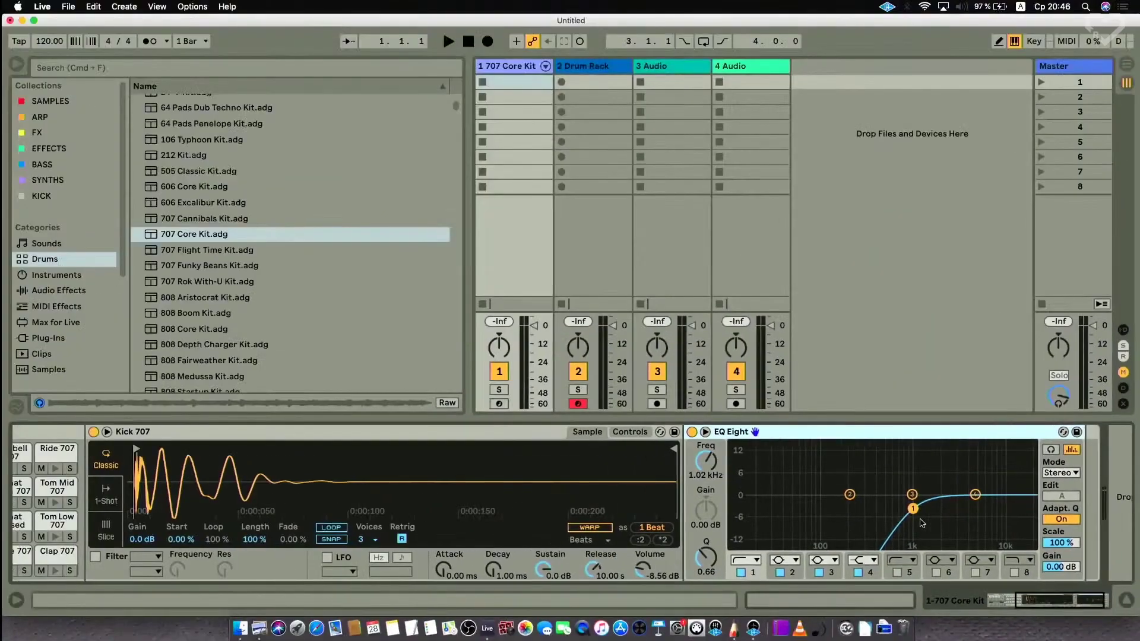
{"action": "left_click", "coordinate": [111, 487]}
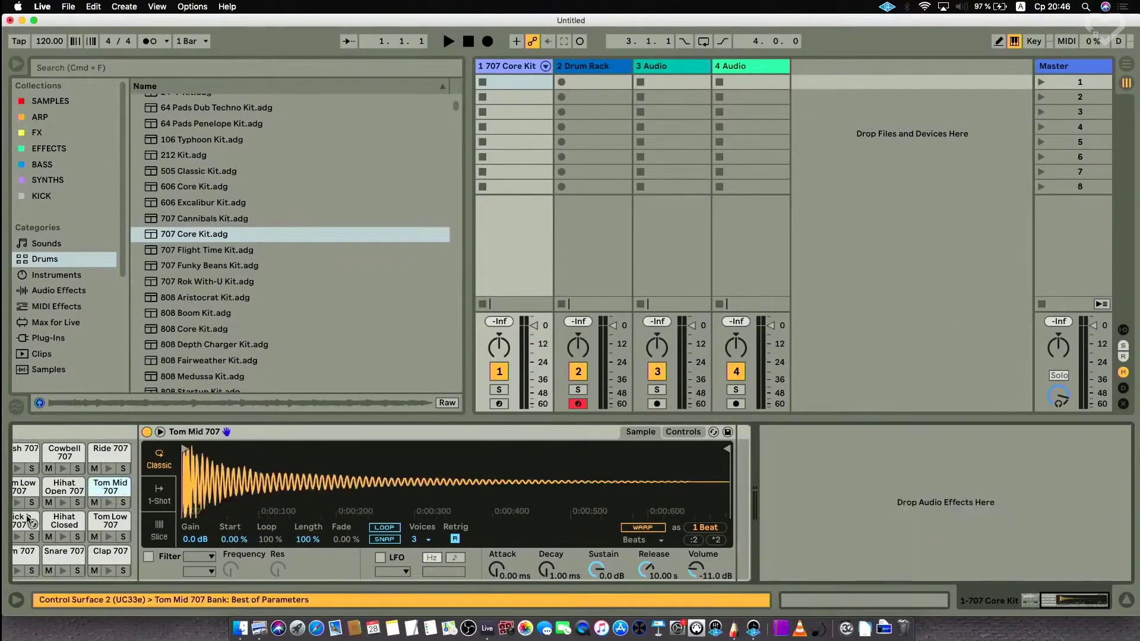
{"action": "left_click", "coordinate": [62, 484]}
{"action": "left_click", "coordinate": [58, 463]}
{"action": "left_click", "coordinate": [111, 452]}
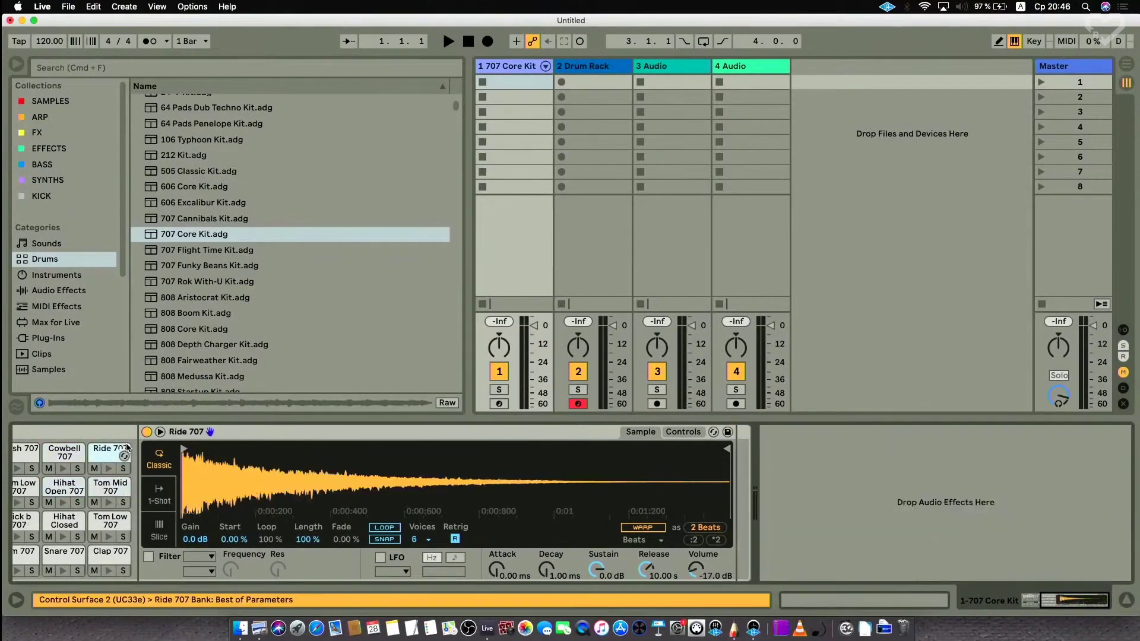
{"action": "left_click", "coordinate": [110, 487]}
- Start playback and add Reverb from the audio effects after the whole 707 Core Kit
{"action": "key", "text": "space"}
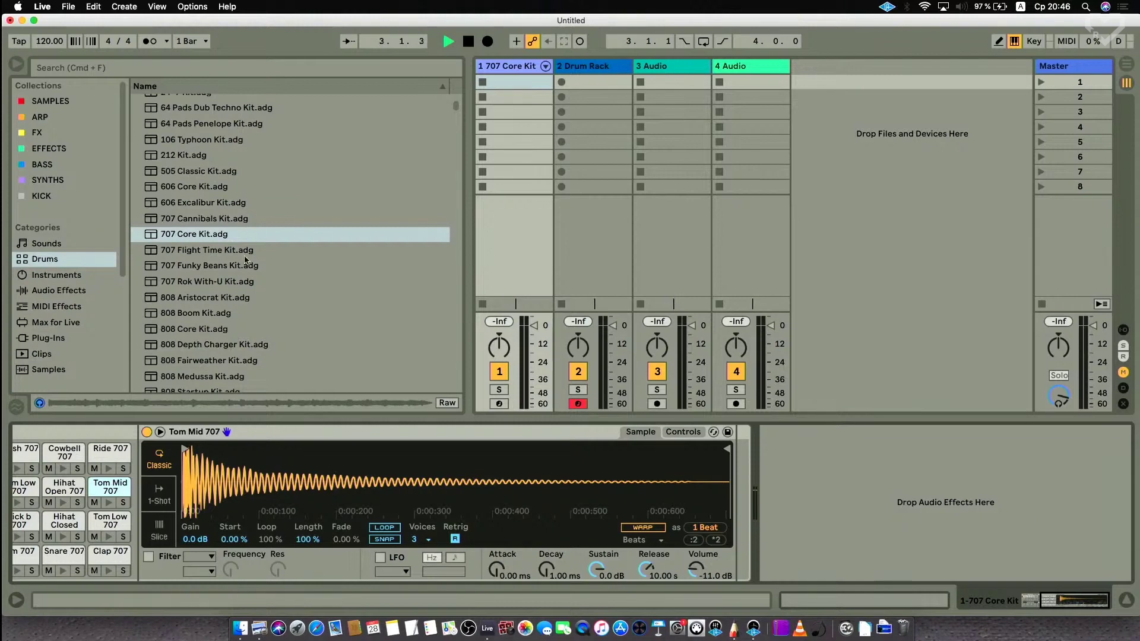
{"action": "left_click", "coordinate": [48, 277]}
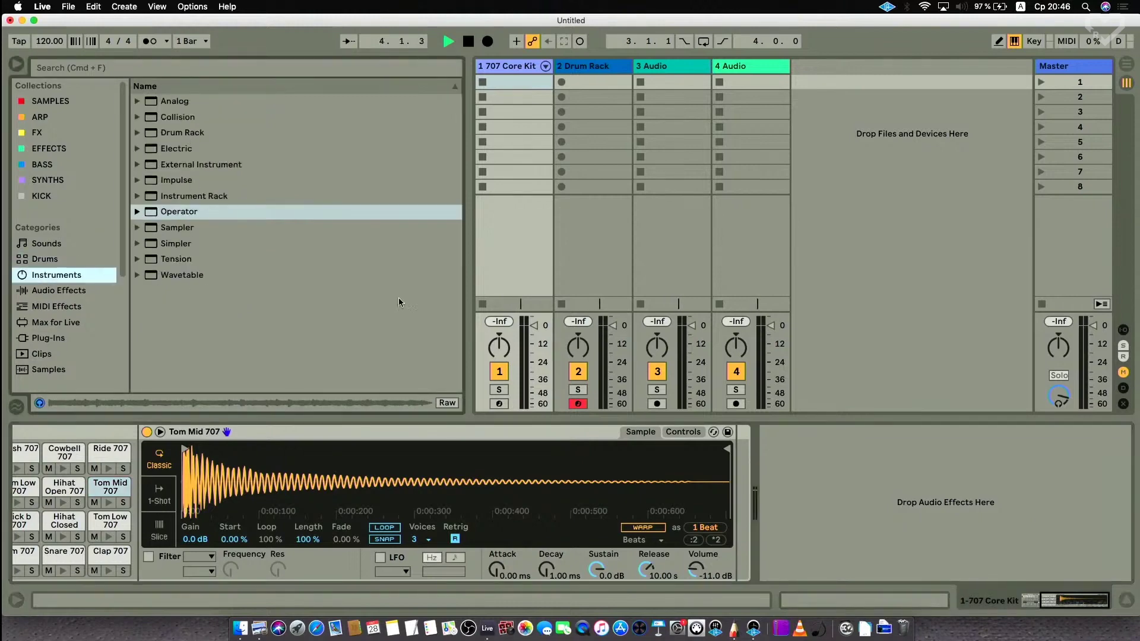
{"action": "left_click", "coordinate": [60, 295]}
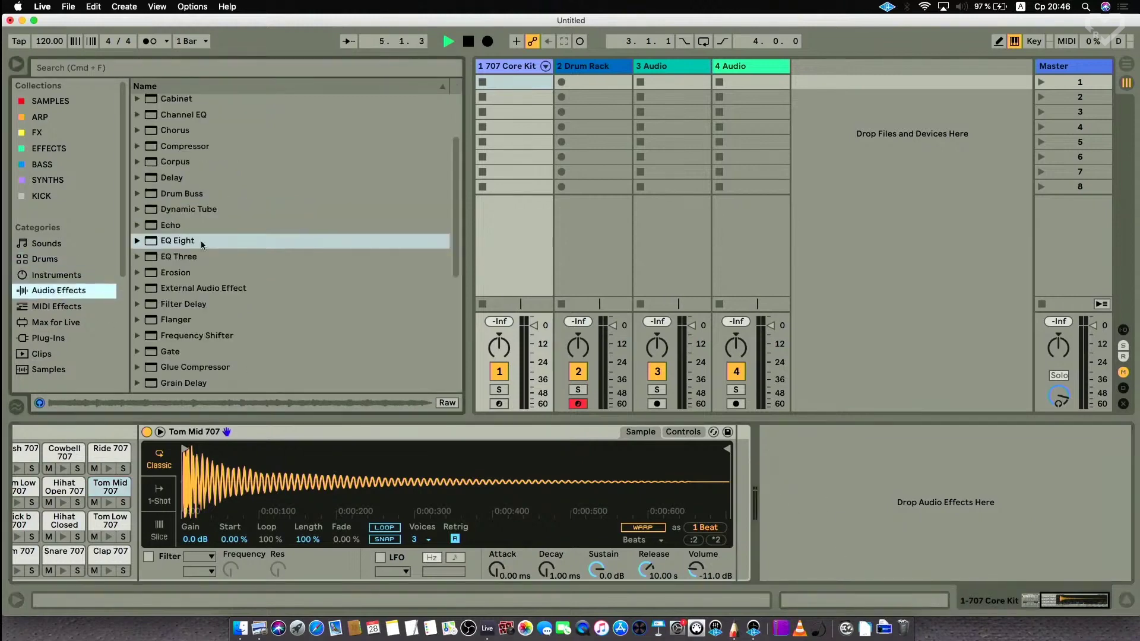
{"action": "scroll", "coordinate": [202, 245], "scroll_direction": "down", "scroll_amount": 5}
{"action": "left_click_drag", "start_coordinate": [175, 289], "coordinate": [864, 475]}
- Select several 707 Core Kit pads, including Crash, Tom Low and Tamb, and examine the Reverb that follows the kit
{"action": "scroll", "coordinate": [742, 521], "scroll_direction": "left", "scroll_amount": 10}
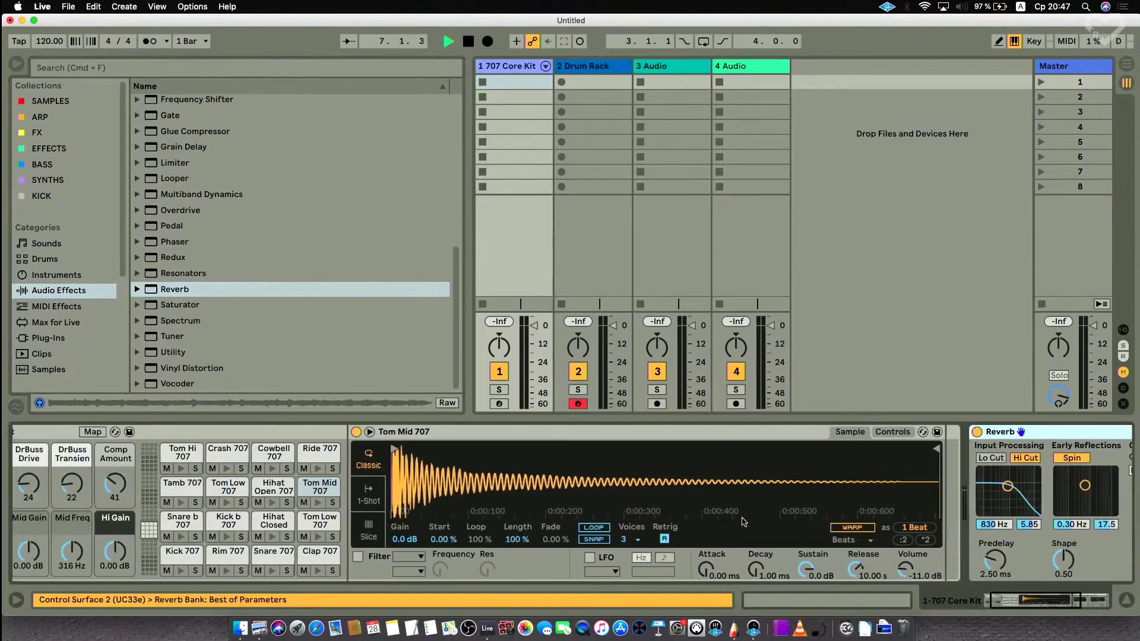
{"action": "left_click", "coordinate": [273, 487]}
{"action": "left_click", "coordinate": [236, 457]}
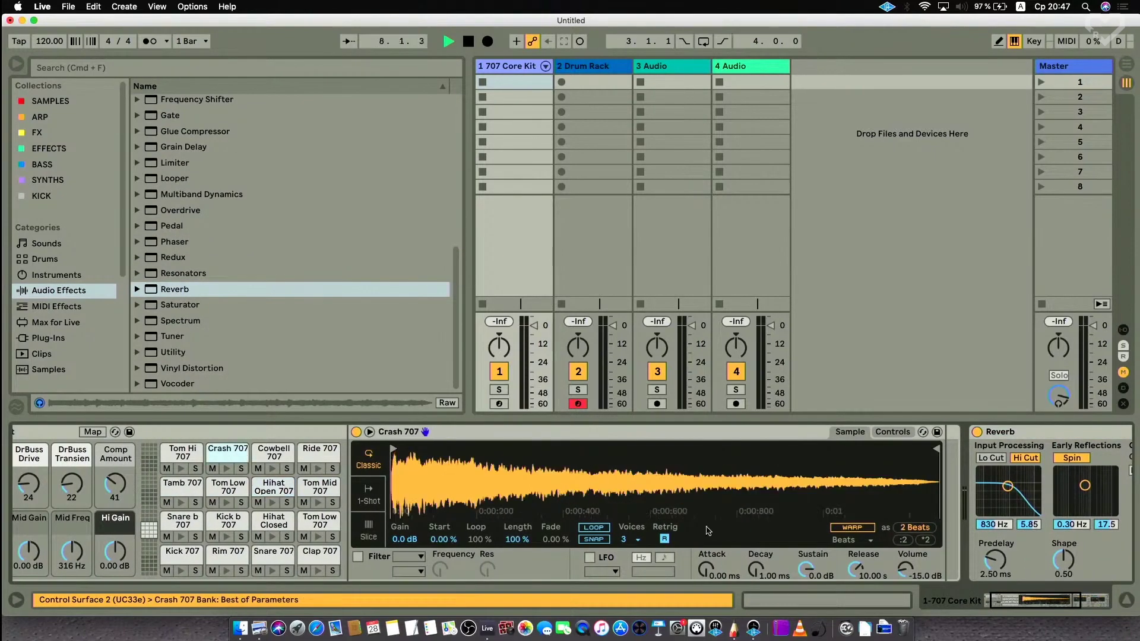
{"action": "left_click", "coordinate": [218, 485]}
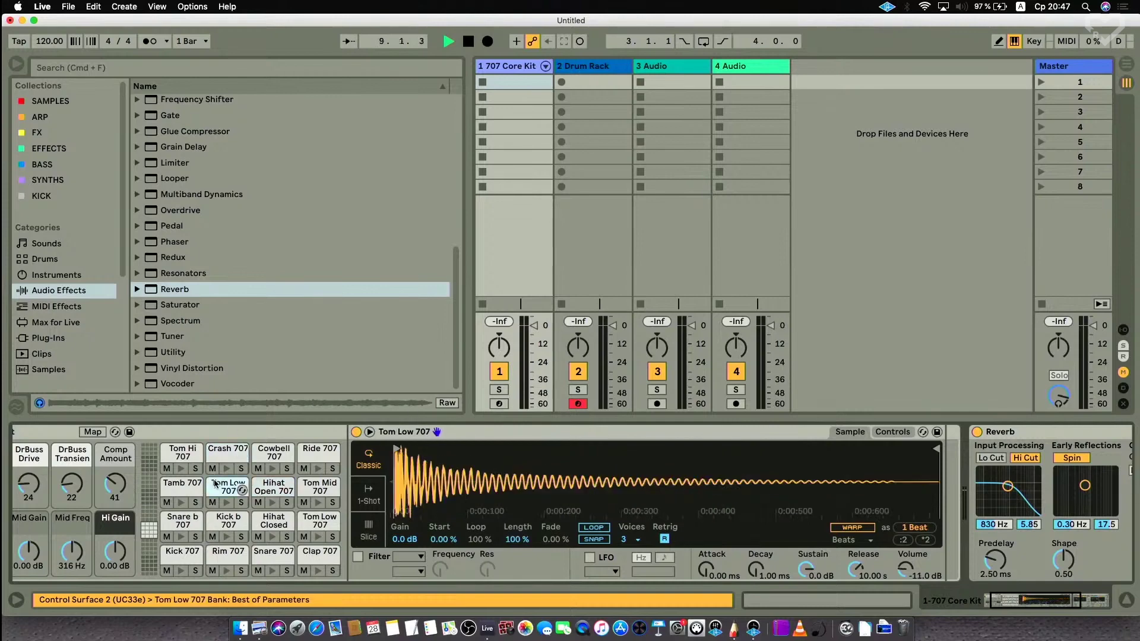
{"action": "left_click", "coordinate": [220, 521]}
{"action": "left_click", "coordinate": [179, 471]}
{"action": "left_click", "coordinate": [182, 489]}
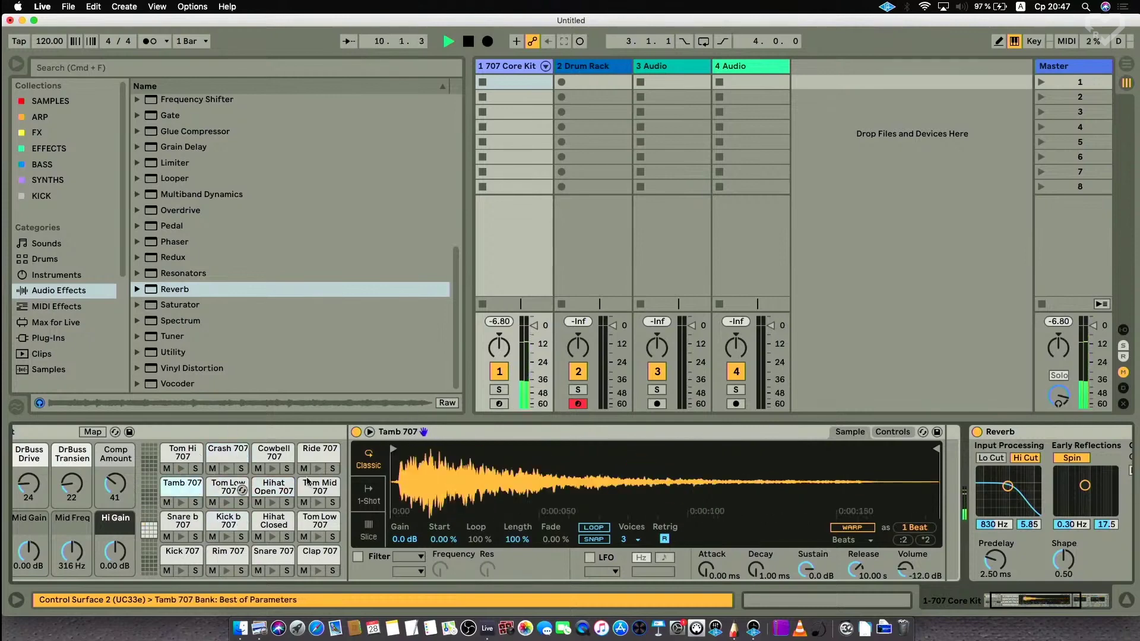
{"action": "scroll", "coordinate": [792, 578], "scroll_direction": "right", "scroll_amount": 10}
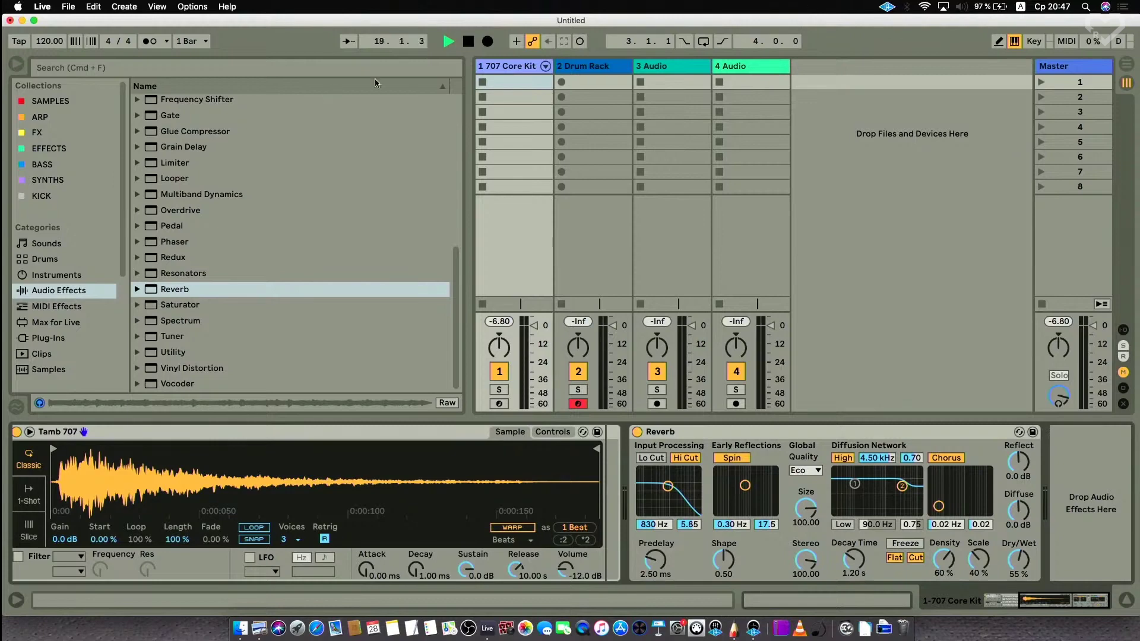
- Narrow the browser, create an empty MIDI clip in the 707 Core Kit track's first slot and enlarge its note editor
{"action": "left_click_drag", "start_coordinate": [470, 75], "coordinate": [285, 74]}
{"action": "double_click", "coordinate": [334, 83]}
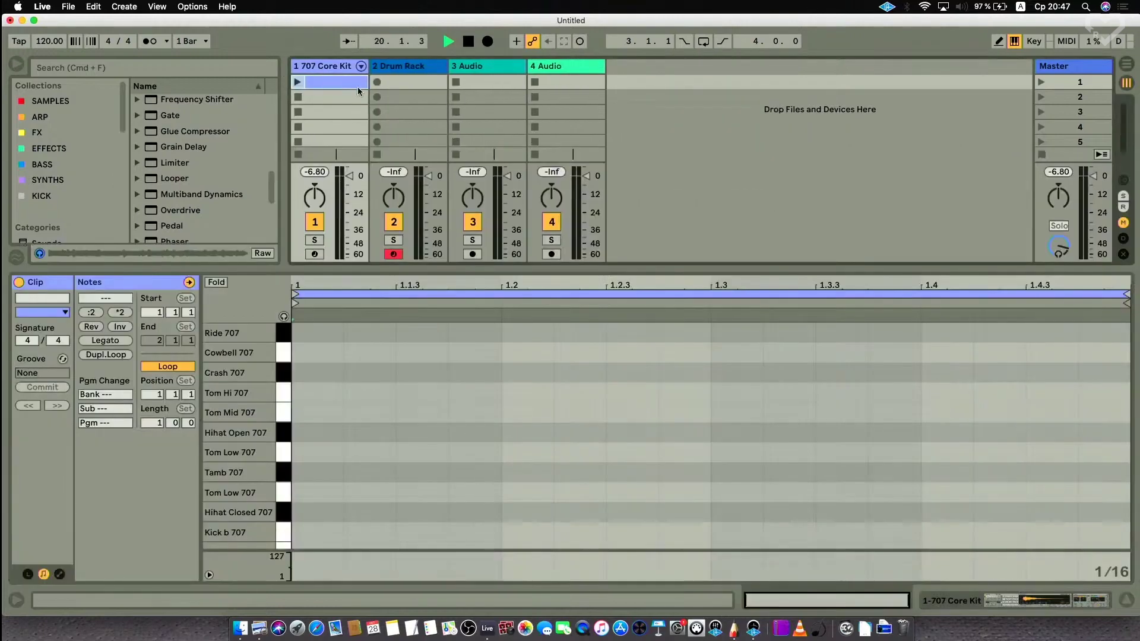
{"action": "left_click_drag", "start_coordinate": [462, 268], "coordinate": [462, 88]}
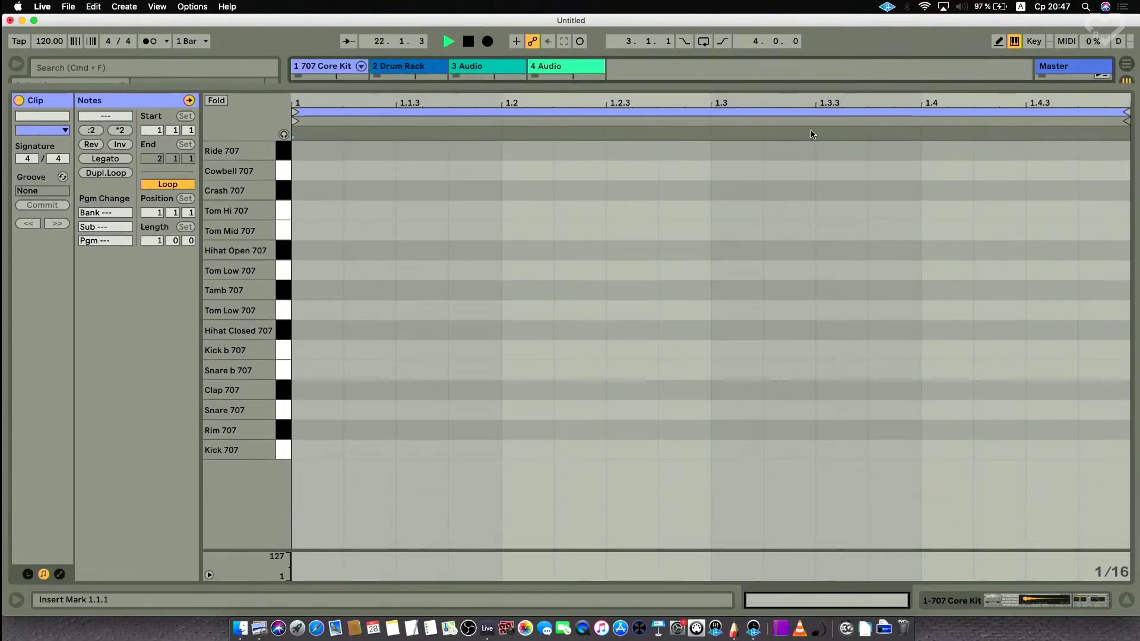
- Return to the 707 Core Kit's devices and compare its pads with the note rows of the clip
{"action": "double_click", "coordinate": [330, 67]}
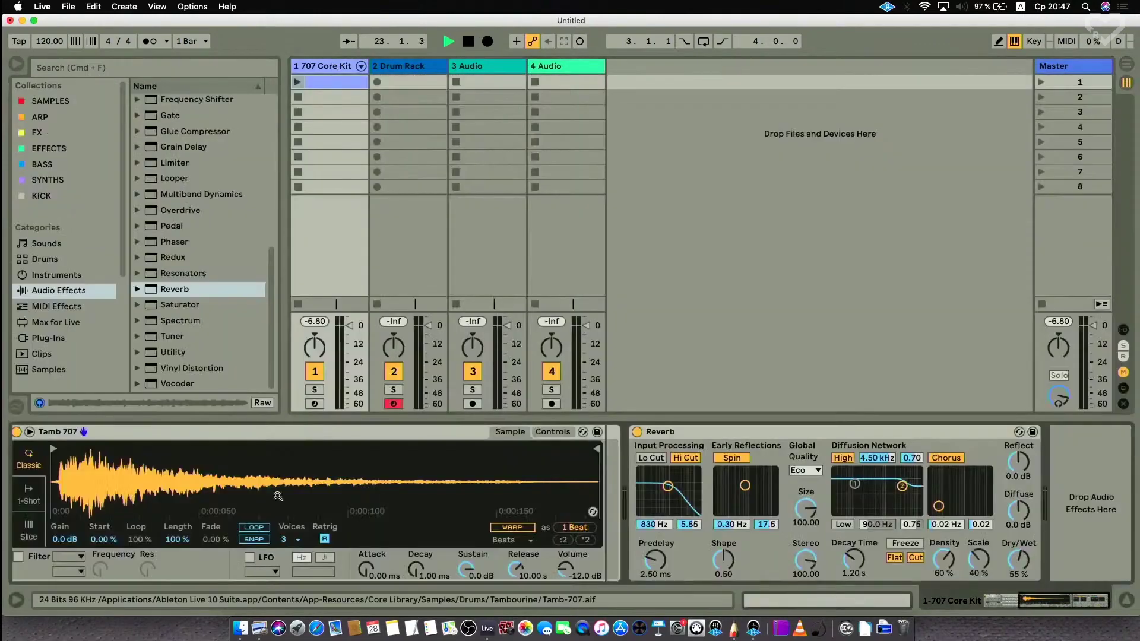
{"action": "scroll", "coordinate": [275, 496], "scroll_direction": "left", "scroll_amount": 3}
{"action": "scroll", "coordinate": [297, 493], "scroll_direction": "left", "scroll_amount": 6}
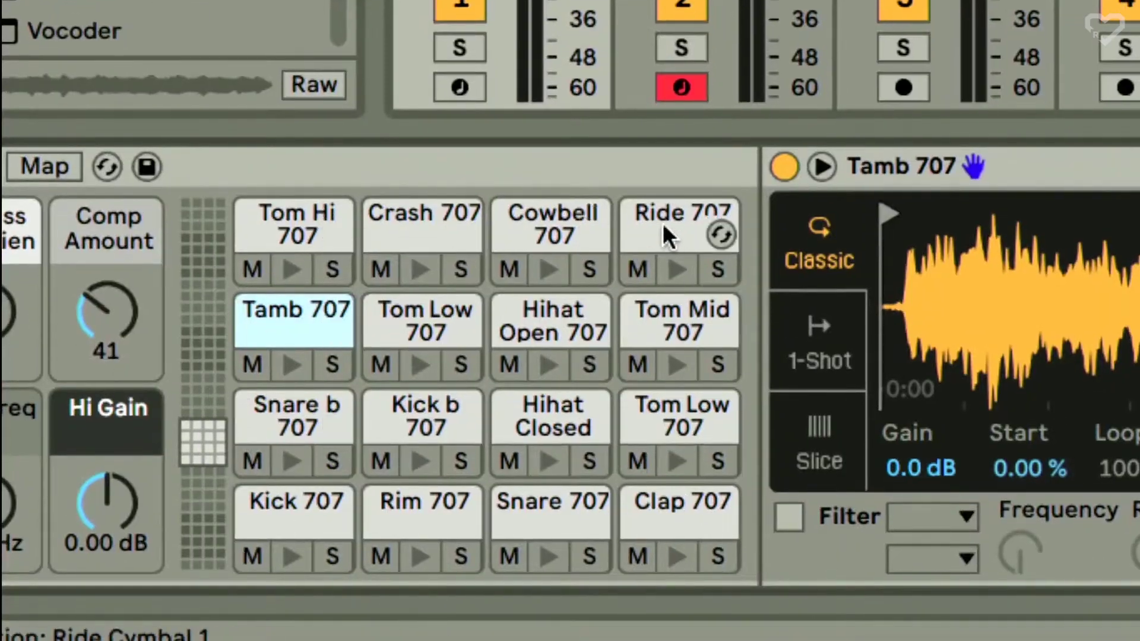
{"action": "mouse_move", "coordinate": [202, 440]}
{"action": "left_mouse_down"}
{"action": "mouse_move", "coordinate": [202, 257]}
{"action": "mouse_move", "coordinate": [202, 442]}
{"action": "left_mouse_up"}
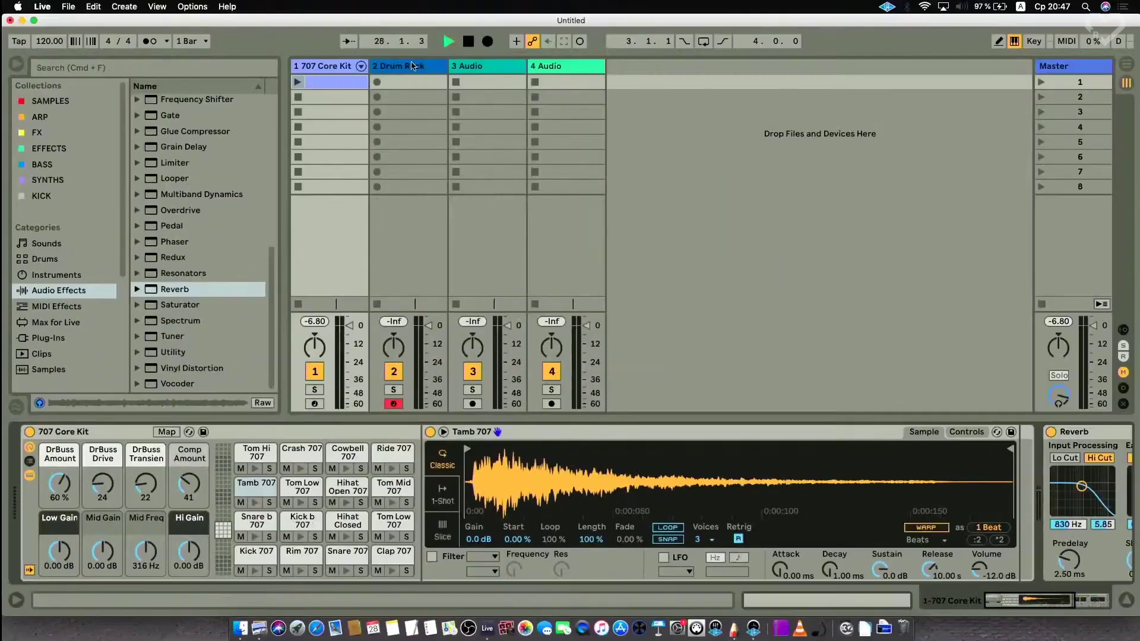
- Reopen the clip and draw 1/16 Kick 707 notes on all four beats, removing the misplaced one
{"action": "double_click", "coordinate": [343, 84]}
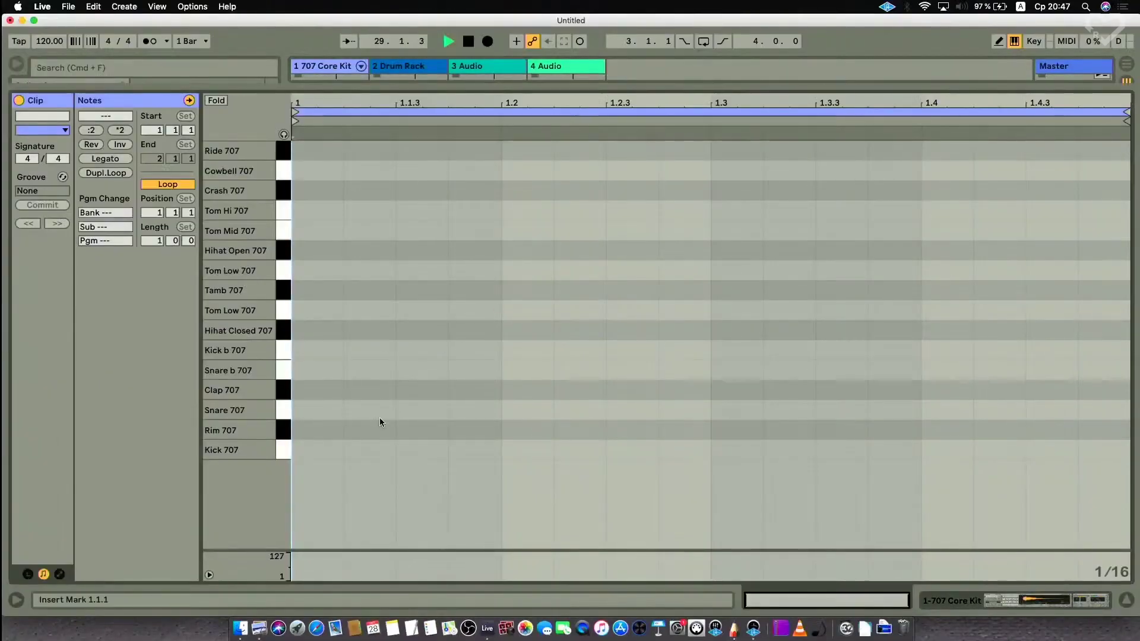
{"action": "left_click", "coordinate": [999, 41]}
{"action": "left_click", "coordinate": [314, 450]}
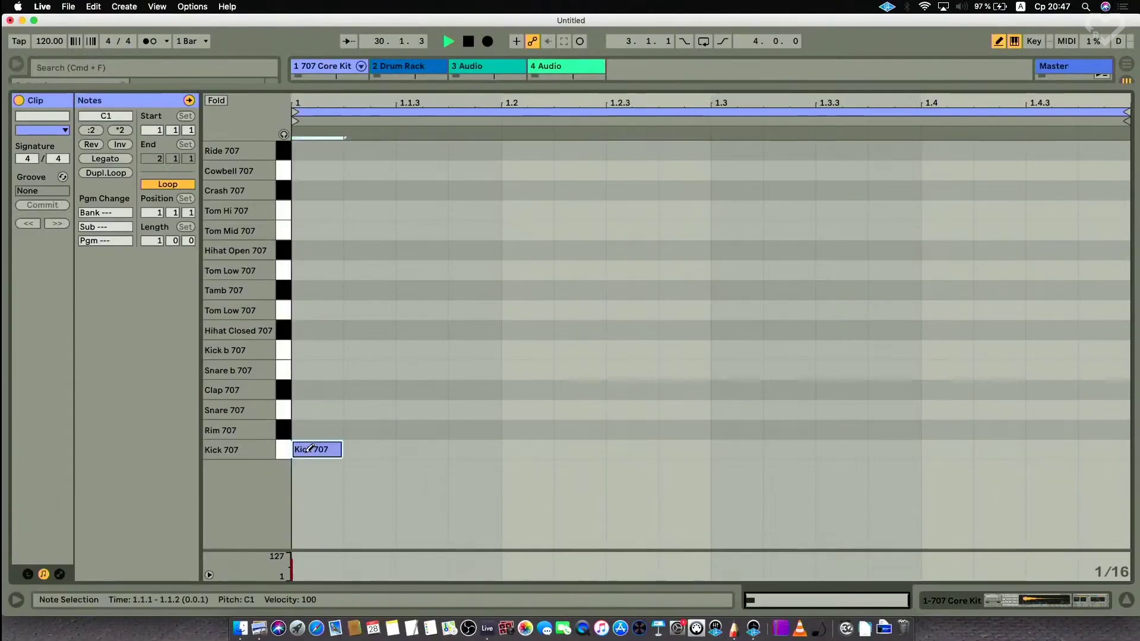
{"action": "left_click", "coordinate": [537, 449]}
{"action": "left_click", "coordinate": [718, 449]}
{"action": "left_click", "coordinate": [986, 450]}
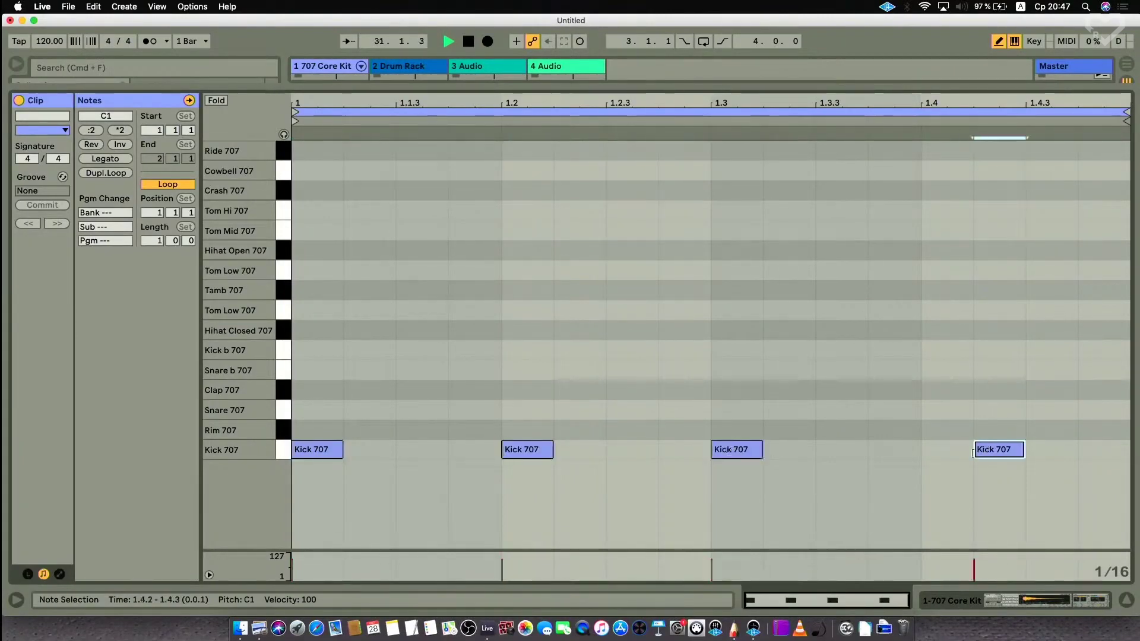
{"action": "left_click", "coordinate": [945, 450]}
{"action": "left_click", "coordinate": [1002, 448]}
- Draw Clap 707 notes on beats 2 and 4 and Hihat Closed 707 notes on the offbeats of all four beats
{"action": "left_click", "coordinate": [523, 386]}
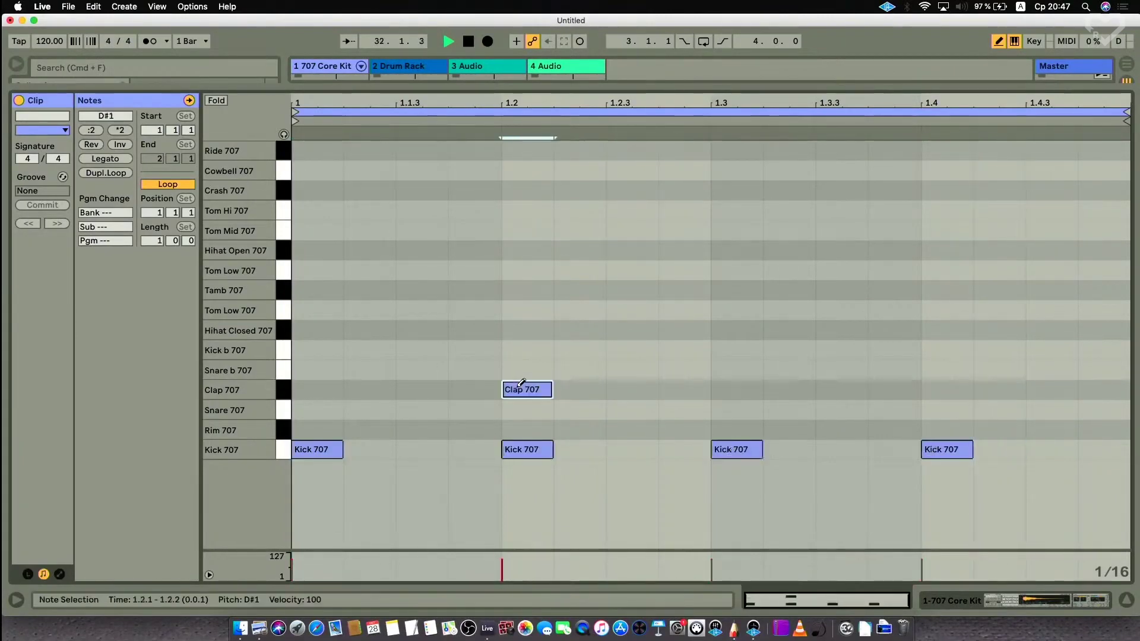
{"action": "left_click", "coordinate": [941, 396]}
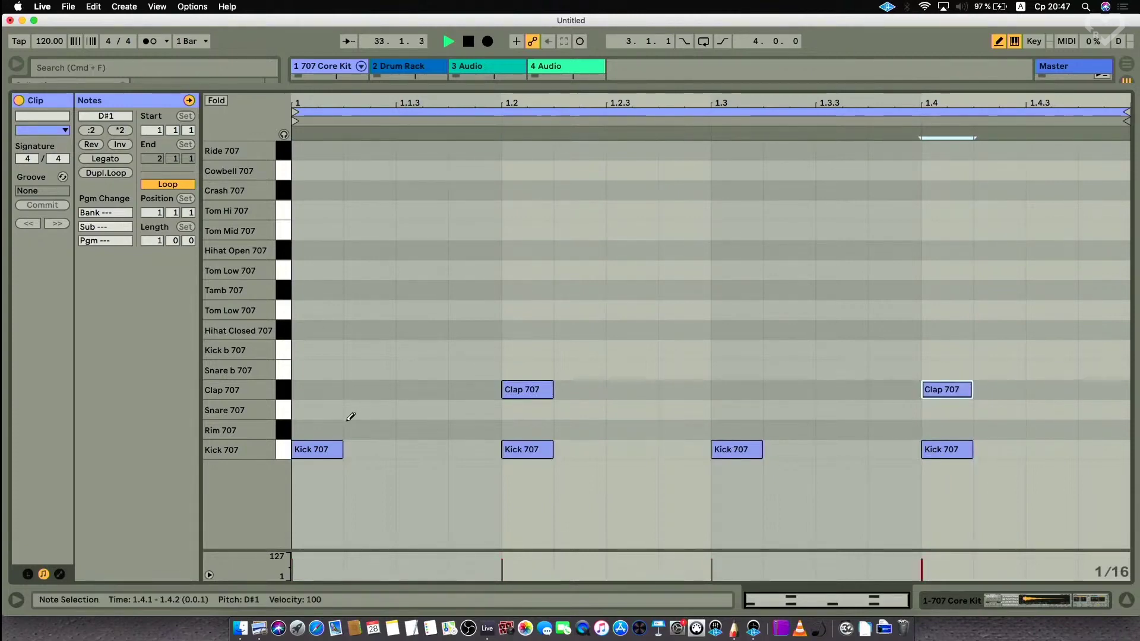
{"action": "left_click", "coordinate": [417, 329]}
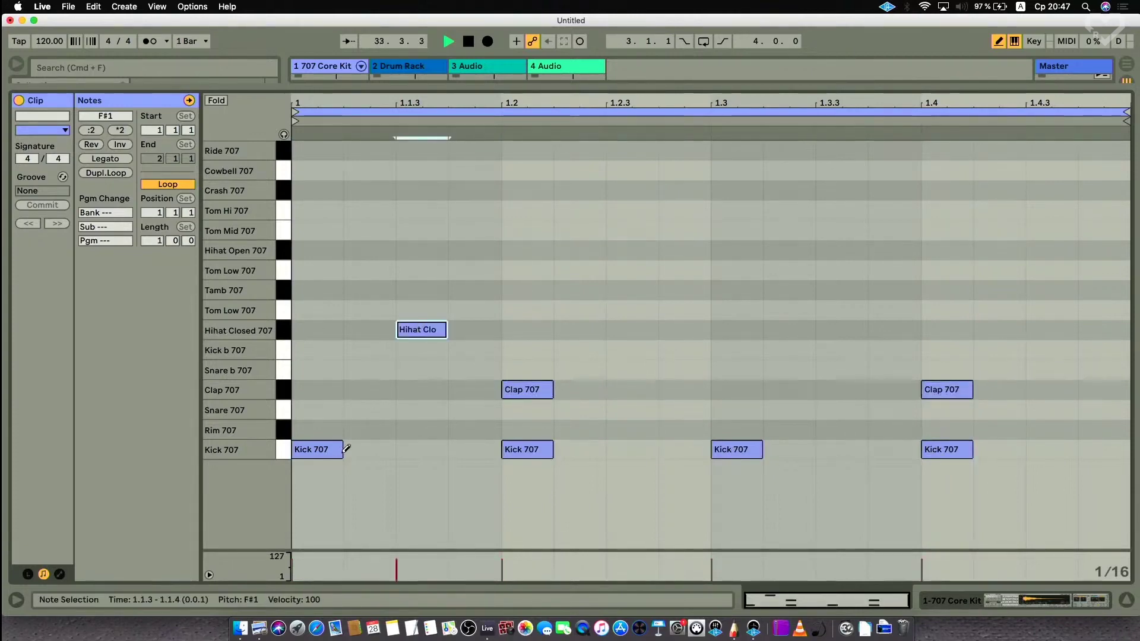
{"action": "left_click", "coordinate": [631, 330]}
{"action": "left_click", "coordinate": [840, 330]}
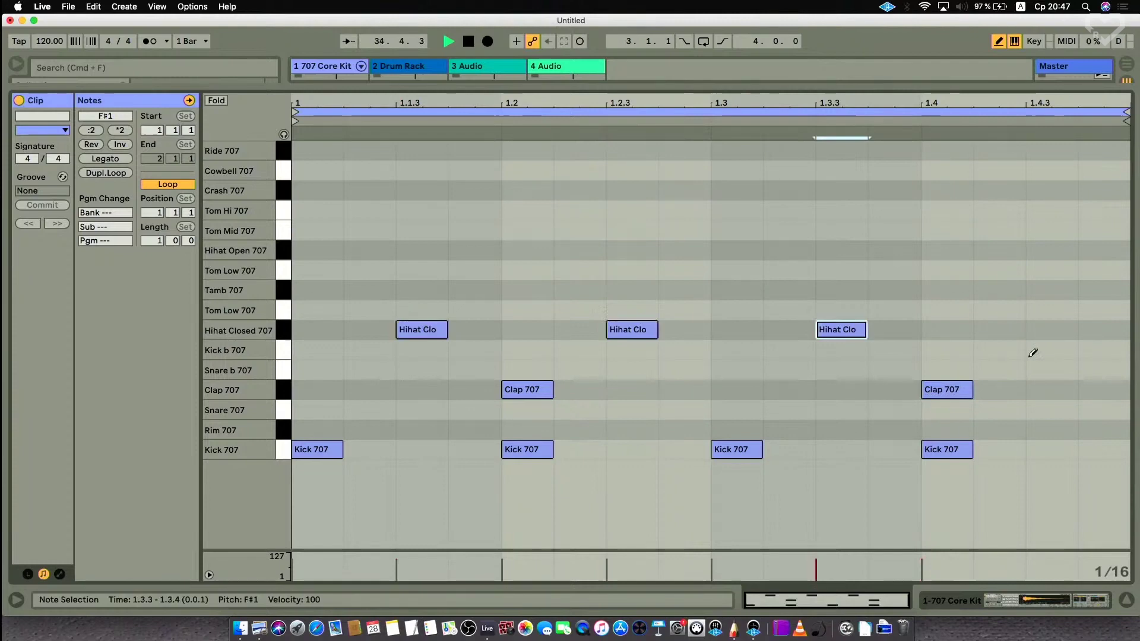
{"action": "left_click", "coordinate": [1051, 324]}
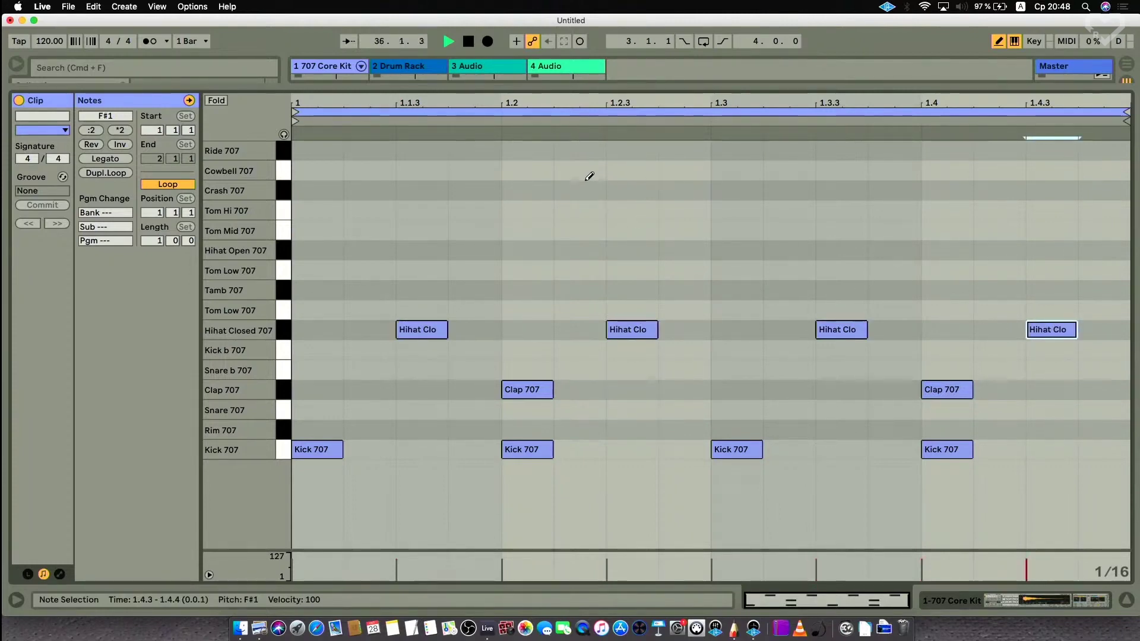
- Shrink the note editor to reveal the clip slots and launch the 707 Core Kit clip
{"action": "left_click_drag", "start_coordinate": [489, 88], "coordinate": [464, 203]}
{"action": "left_click", "coordinate": [298, 82]}
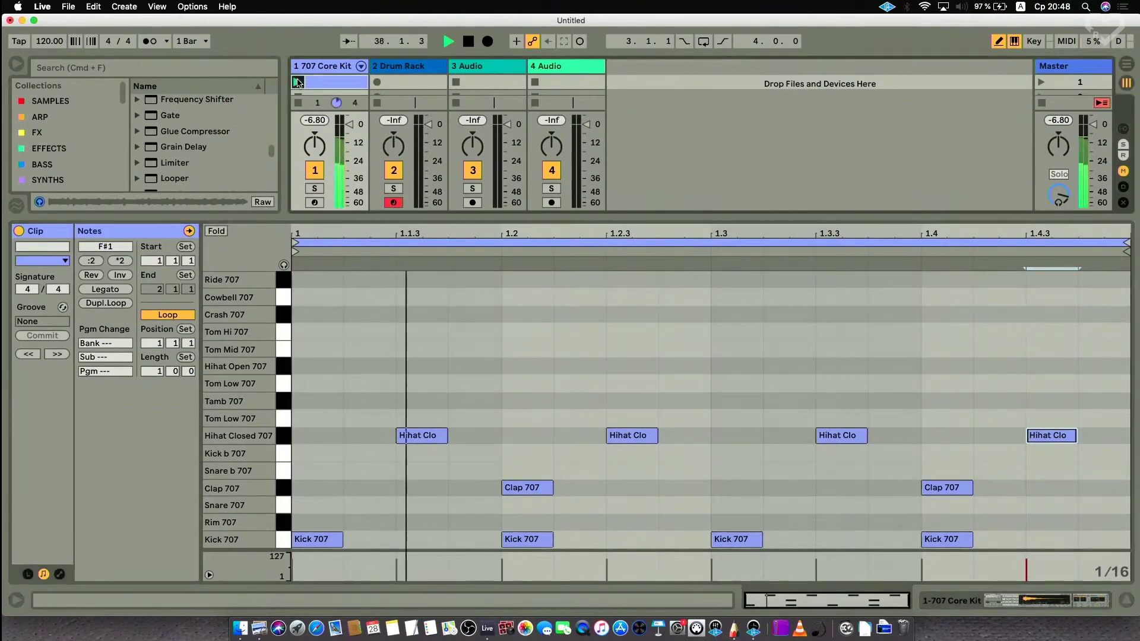
- Show the 707 Core Kit track's devices and remove the Reverb after the kit
{"action": "left_click", "coordinate": [297, 66]}
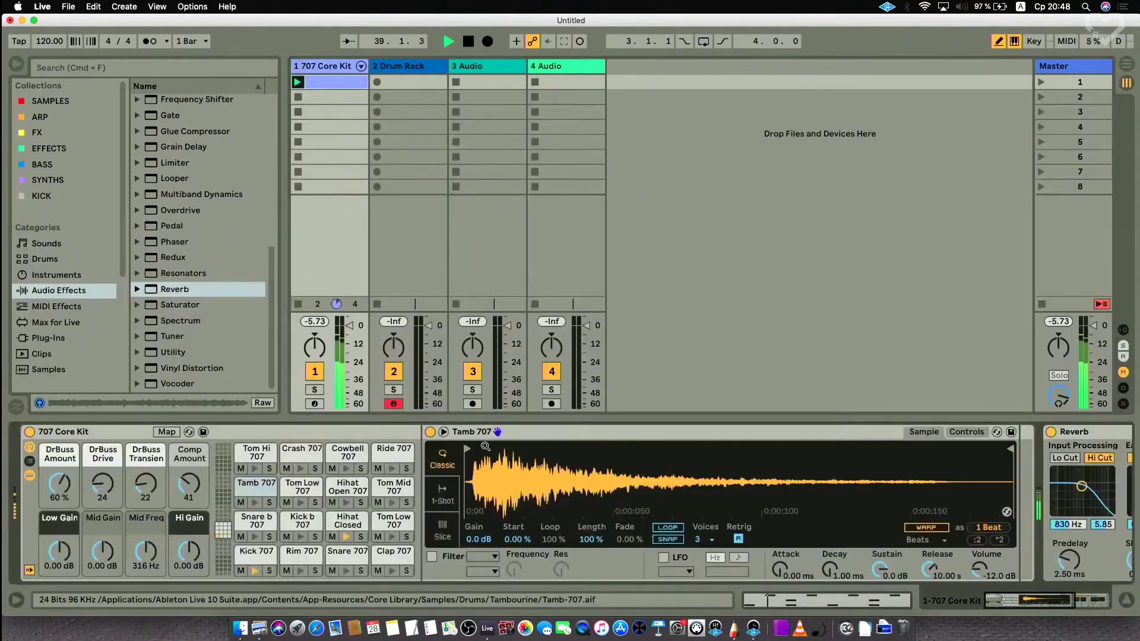
{"action": "scroll", "coordinate": [892, 475], "scroll_direction": "right", "scroll_amount": 5}
{"action": "scroll", "coordinate": [892, 475], "scroll_direction": "left", "scroll_amount": 5}
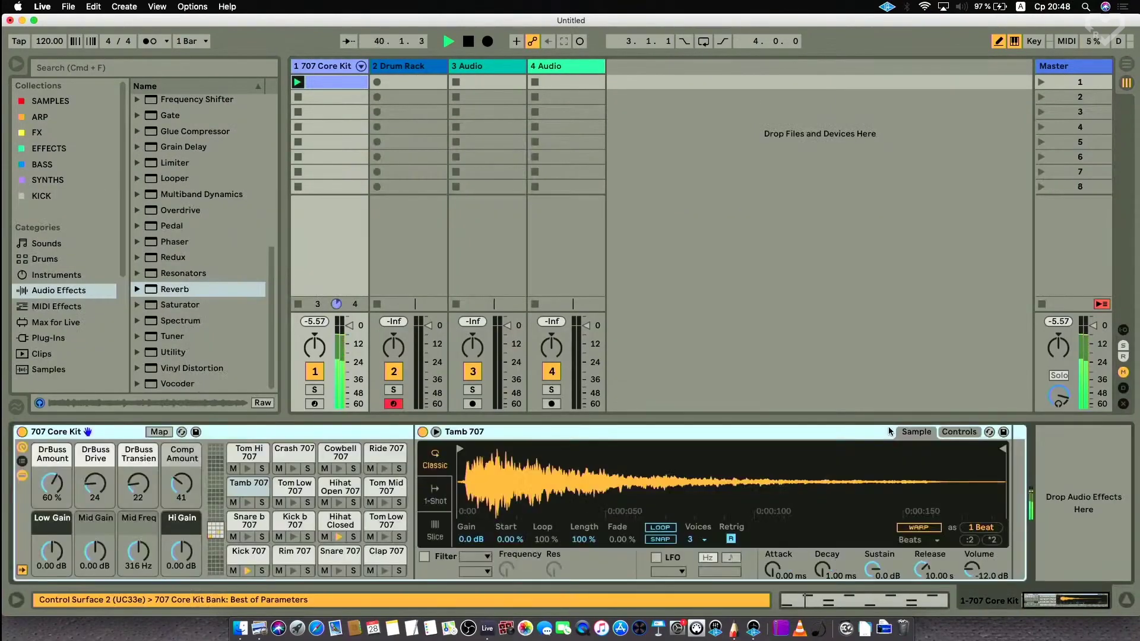
- Show the Kick 707 pad's device chain and remove the EQ Eight after its sampler
{"action": "left_click", "coordinate": [295, 525]}
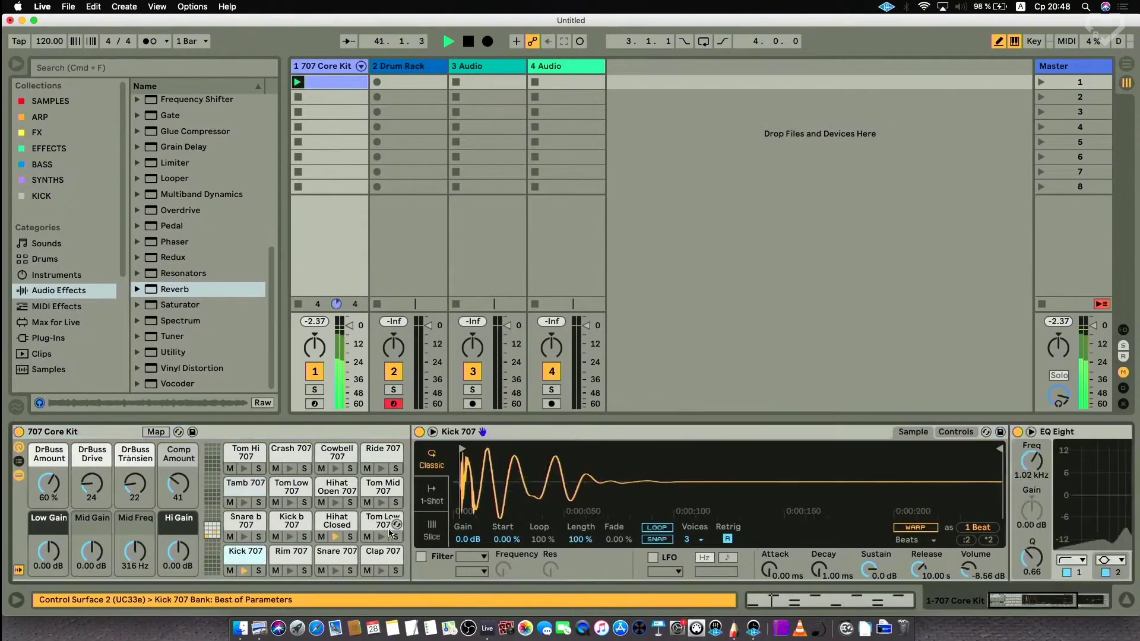
{"action": "scroll", "coordinate": [772, 451], "scroll_direction": "right", "scroll_amount": 5}
{"action": "left_click", "coordinate": [772, 439]}
{"action": "key", "text": "Delete"}
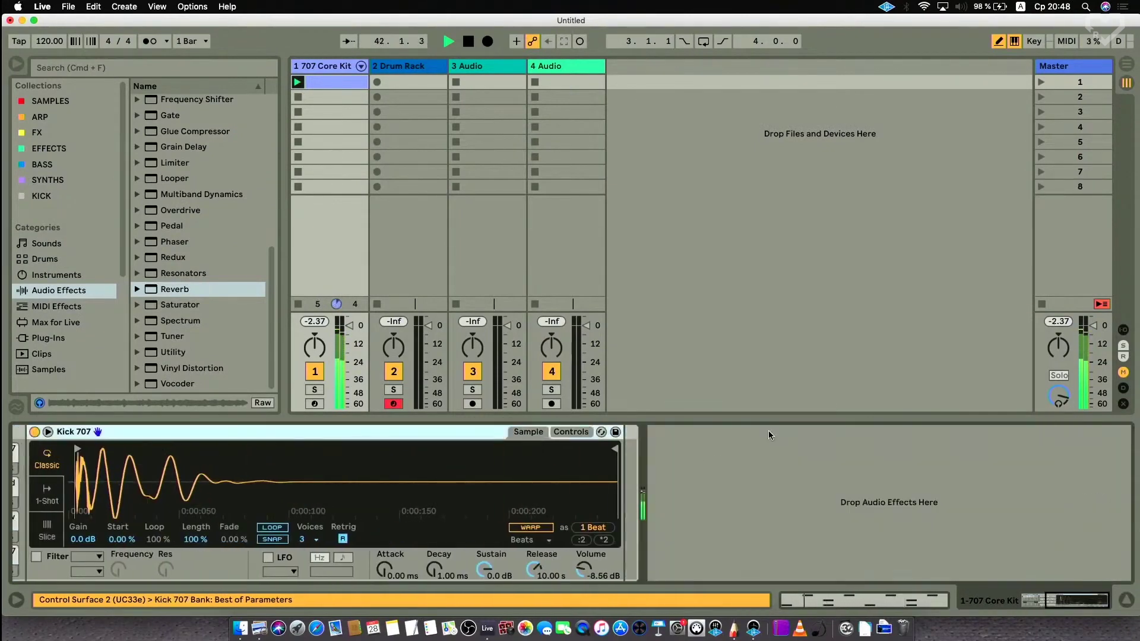
- Open the 707 Core Kit clip and draw 1/16 Tom Mid 707 at 1.2.4 and Tom Low 707 at 1.3.4, discarding a trial Crash 707 on beat 2
{"action": "double_click", "coordinate": [338, 83]}
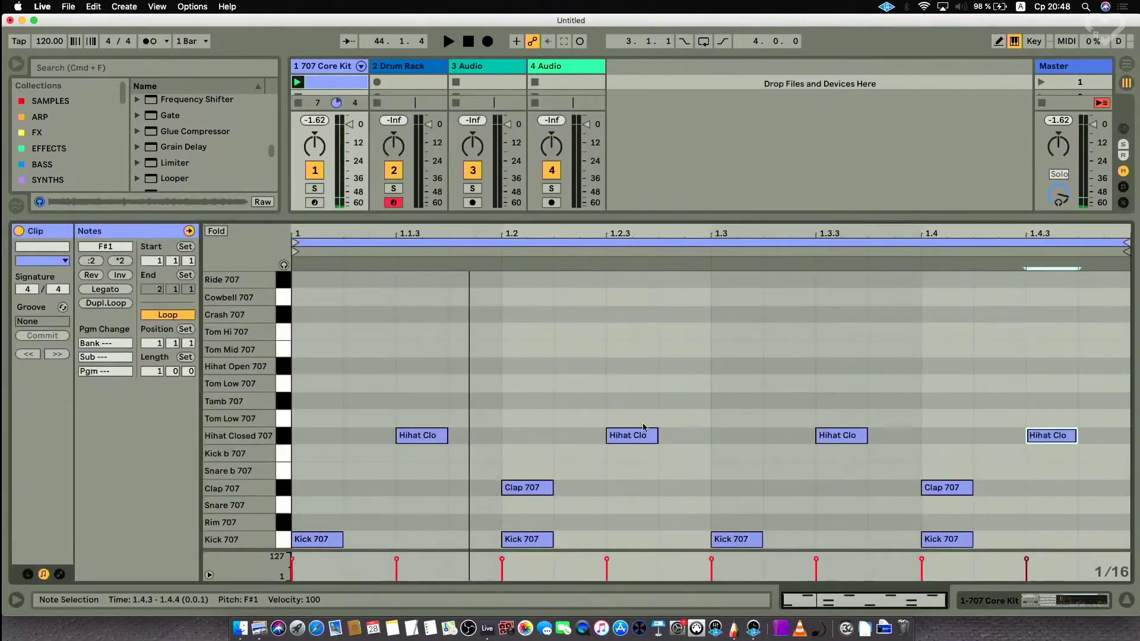
{"action": "double_click", "coordinate": [524, 319]}
{"action": "left_click", "coordinate": [669, 353]}
{"action": "double_click", "coordinate": [683, 349]}
{"action": "double_click", "coordinate": [894, 383]}
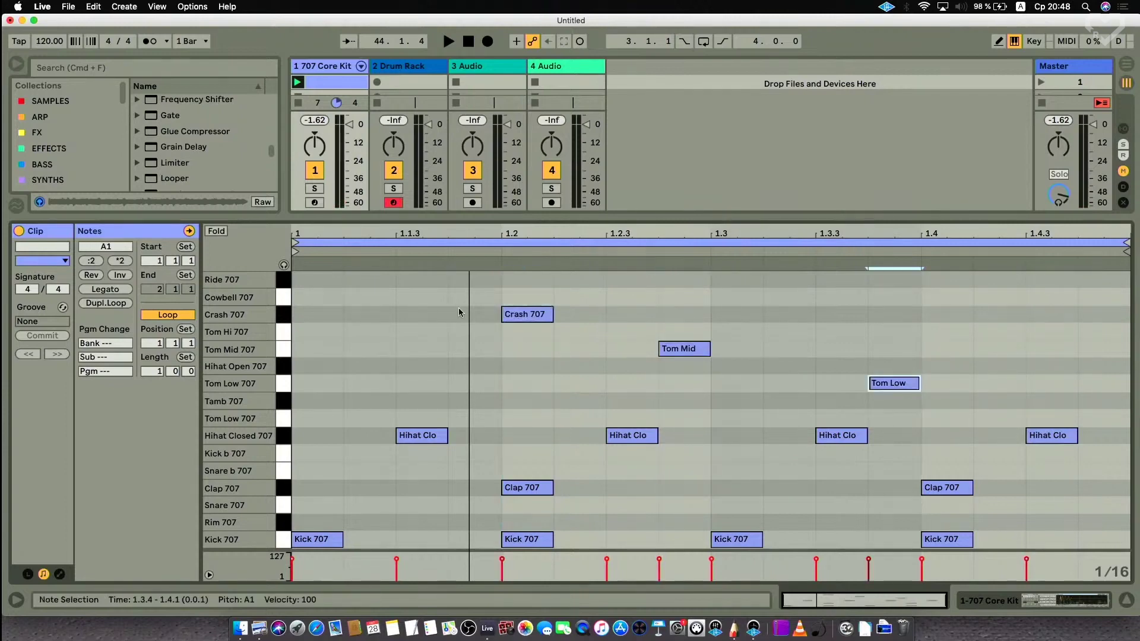
{"action": "double_click", "coordinate": [527, 314]}
- Add Hihat Open 707 at 1.1.2, Tom Low 707 at 1.2.2 and Tom Hi 707 at 1.3 and 1.4.2, and play the pattern briefly
{"action": "double_click", "coordinate": [368, 365]}
{"action": "left_click", "coordinate": [568, 384]}
{"action": "double_click", "coordinate": [569, 384]}
{"action": "double_click", "coordinate": [740, 332]}
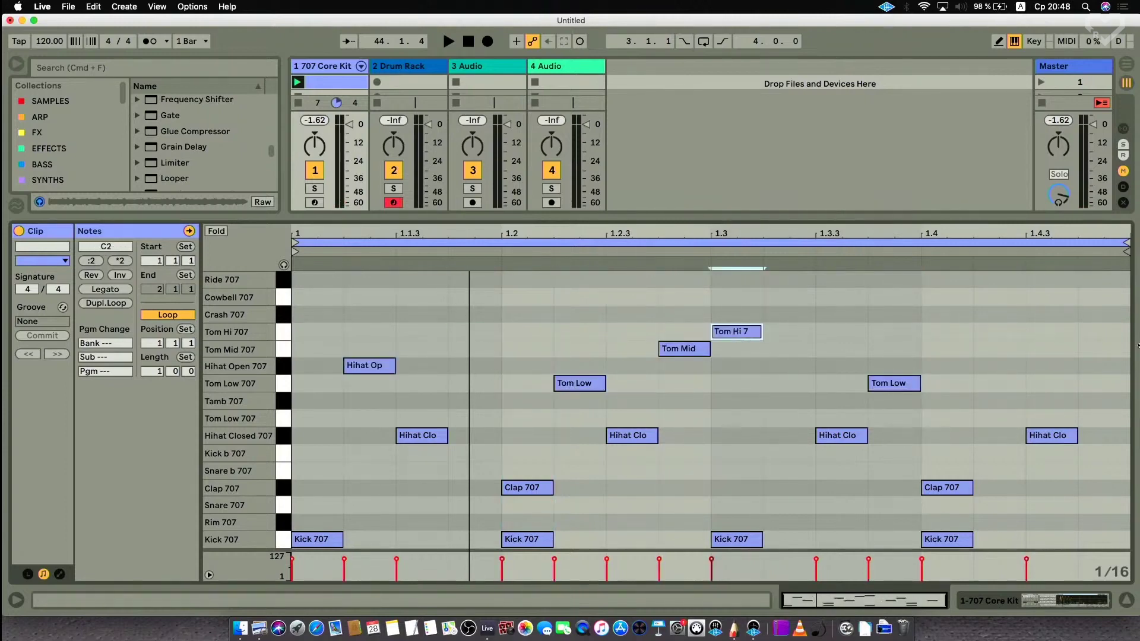
{"action": "double_click", "coordinate": [984, 330]}
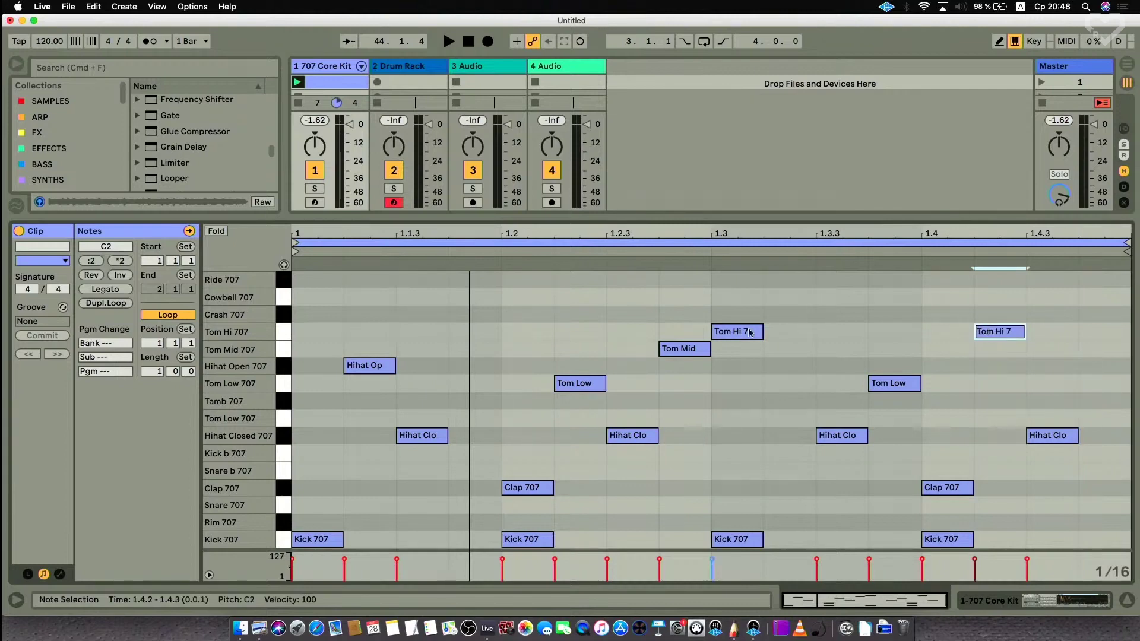
{"action": "key", "text": "space"}
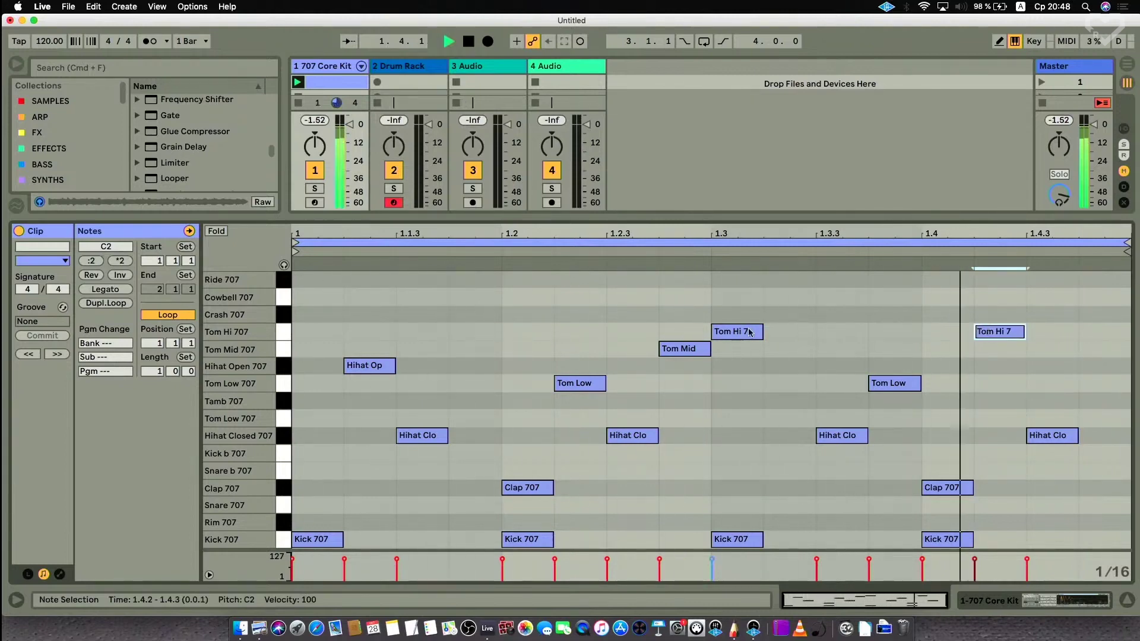
{"action": "key", "text": "space"}
{"action": "key", "text": "super+z"}
{"action": "key", "text": "super+z"}
{"action": "key", "text": "super+z"}
{"action": "key", "text": "super+z"}
{"action": "key", "text": "super+z"}
{"action": "key", "text": "super+z"}
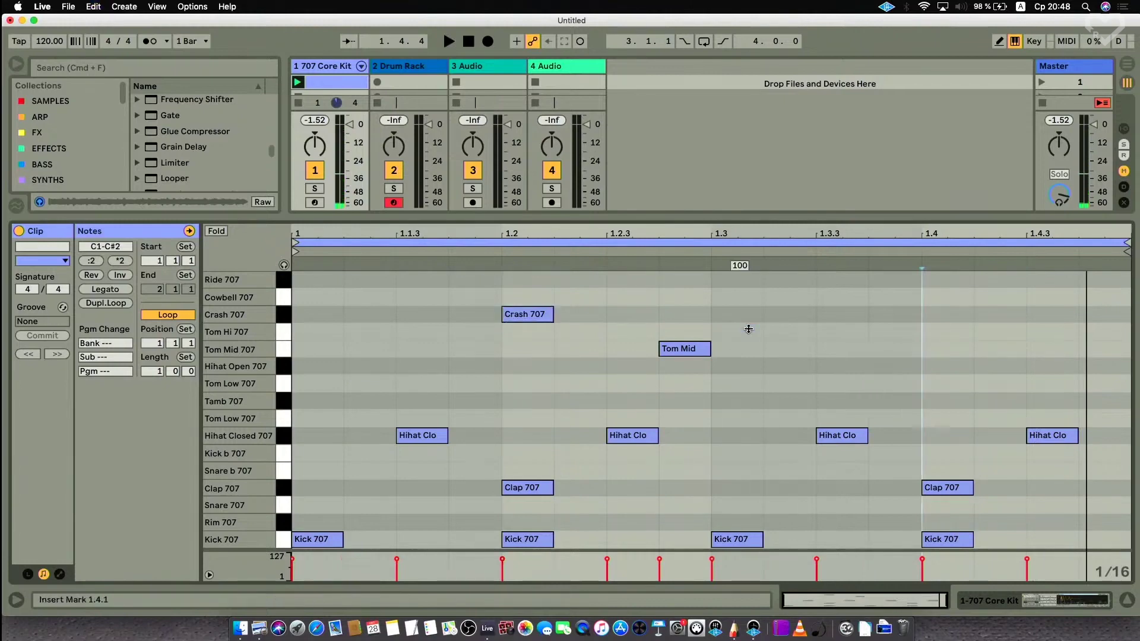
{"action": "key", "text": "super+shift+z"}
{"action": "key", "text": "super+shift+z"}
{"action": "key", "text": "super+shift+z"}
{"action": "key", "text": "super+shift+z"}
{"action": "key", "text": "super+shift+z"}
{"action": "key", "text": "super+shift+z"}
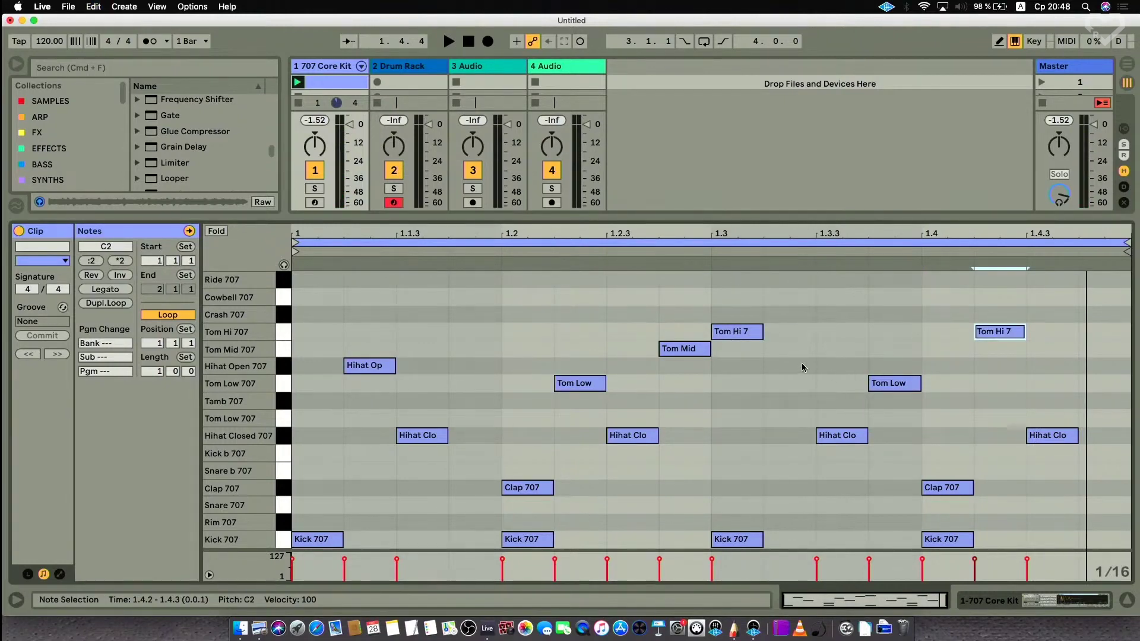
- View the 707 Core Kit track's devices, reopen its clip with an enlarged note editor and play the pattern briefly
{"action": "double_click", "coordinate": [306, 68]}
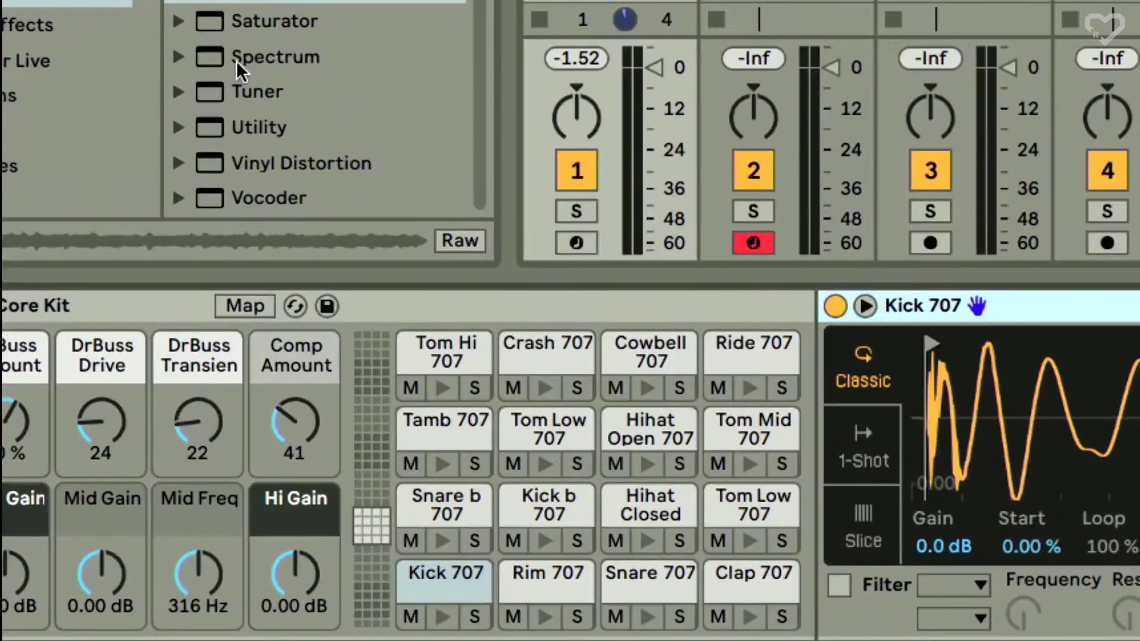
{"action": "left_click", "coordinate": [163, 322]}
{"action": "left_click_drag", "start_coordinate": [237, 60], "coordinate": [293, 91]}
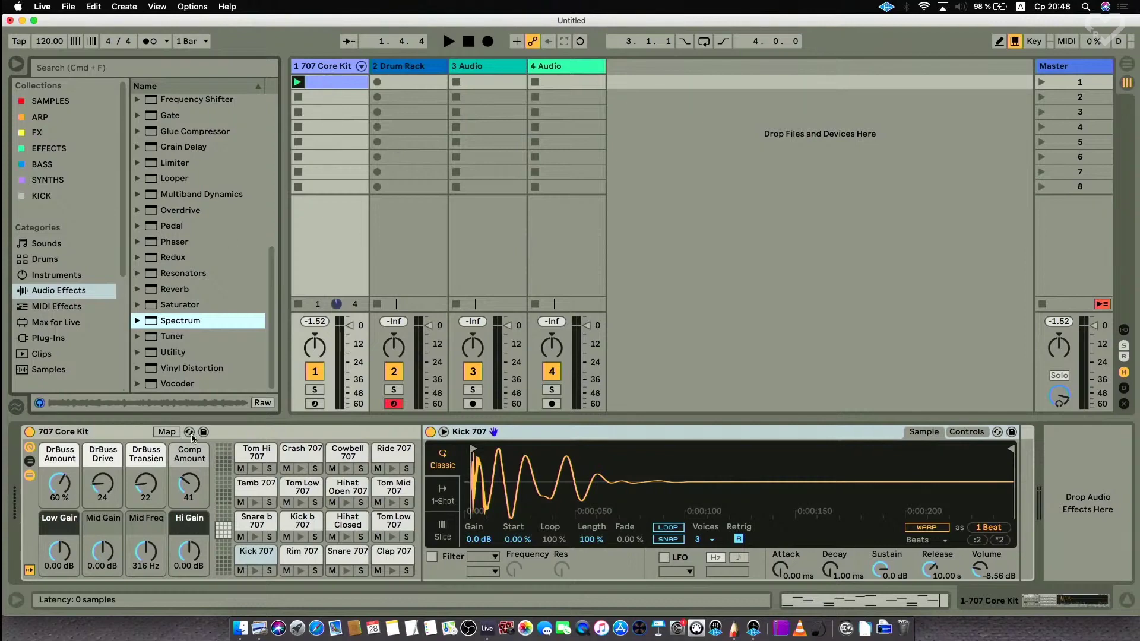
{"action": "double_click", "coordinate": [336, 87]}
{"action": "left_click_drag", "start_coordinate": [605, 218], "coordinate": [605, 126]}
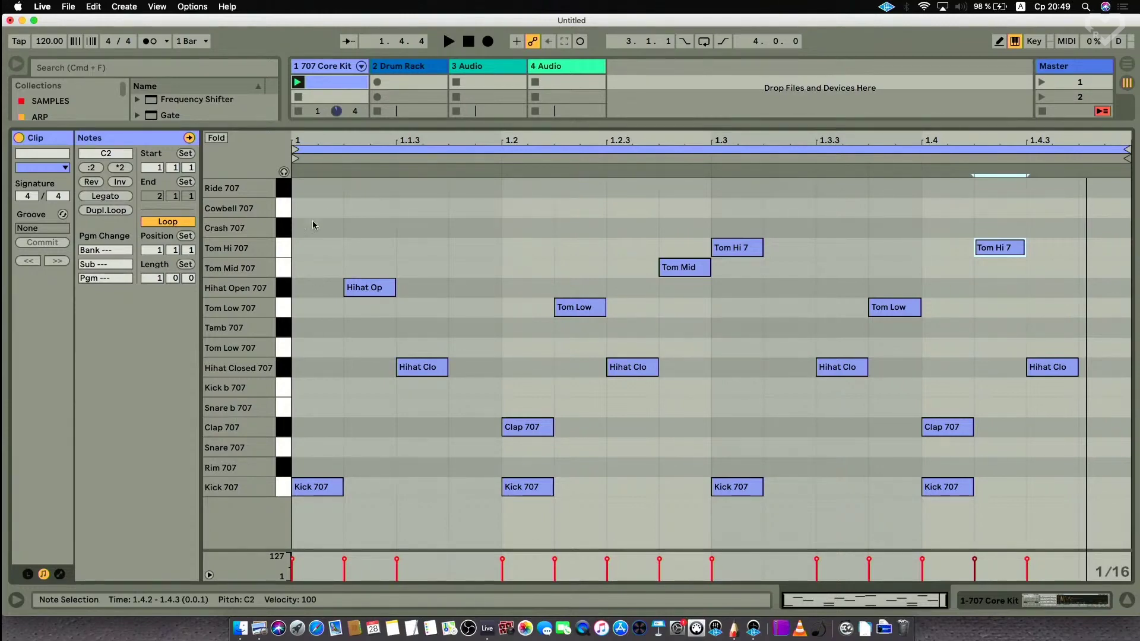
{"action": "key", "text": "space"}
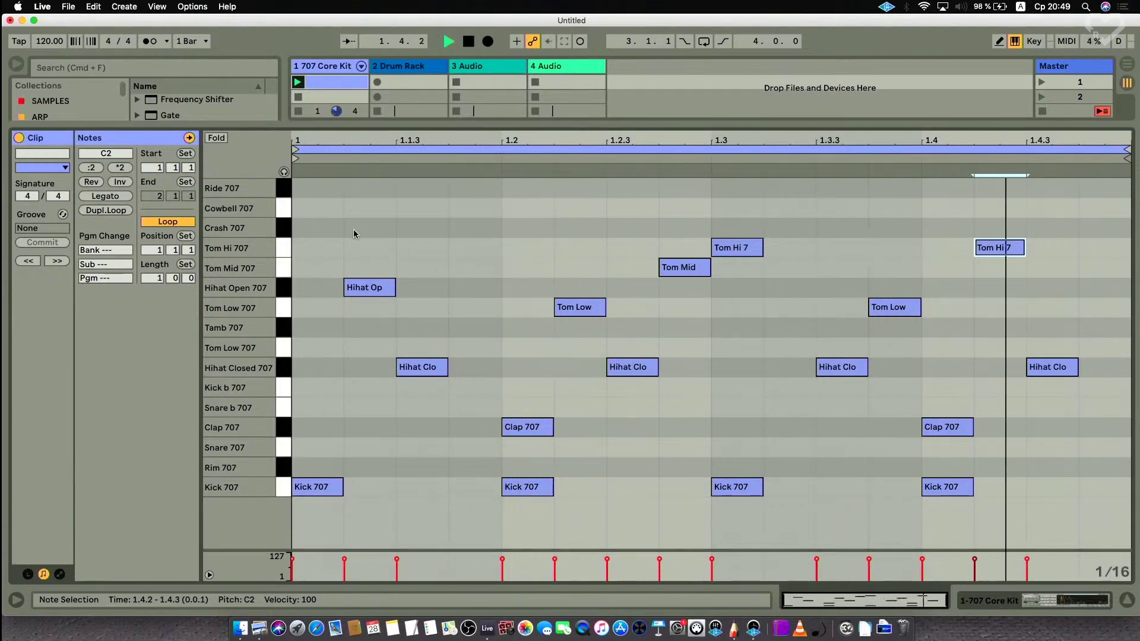
{"action": "key", "text": "space"}
- Replace the 707 Core Kit with the 909 Core Kit drum preset and play the same clip
{"action": "left_click", "coordinate": [334, 69]}
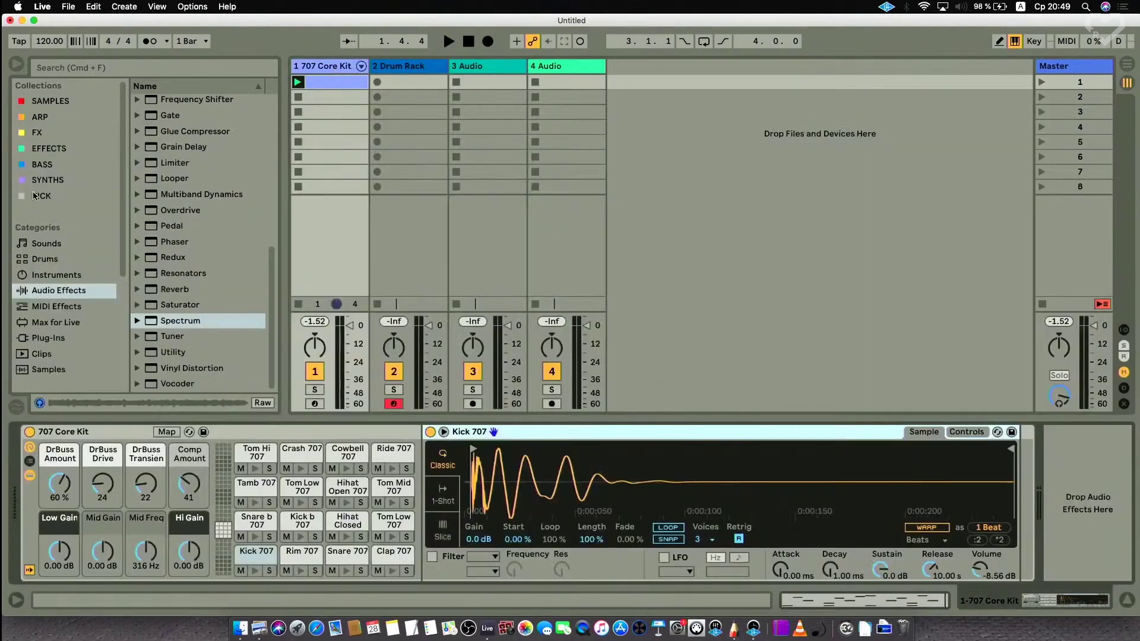
{"action": "left_click", "coordinate": [45, 258]}
{"action": "scroll", "coordinate": [185, 186], "scroll_direction": "down", "scroll_amount": 5}
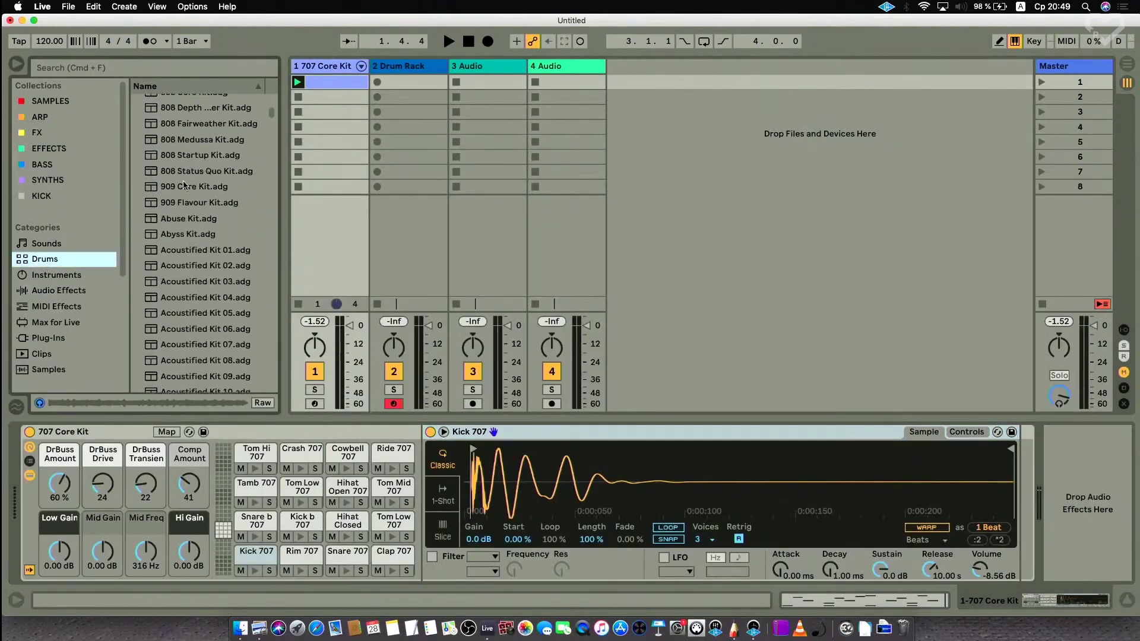
{"action": "left_click", "coordinate": [188, 187]}
{"action": "left_click_drag", "start_coordinate": [187, 188], "coordinate": [101, 436]}
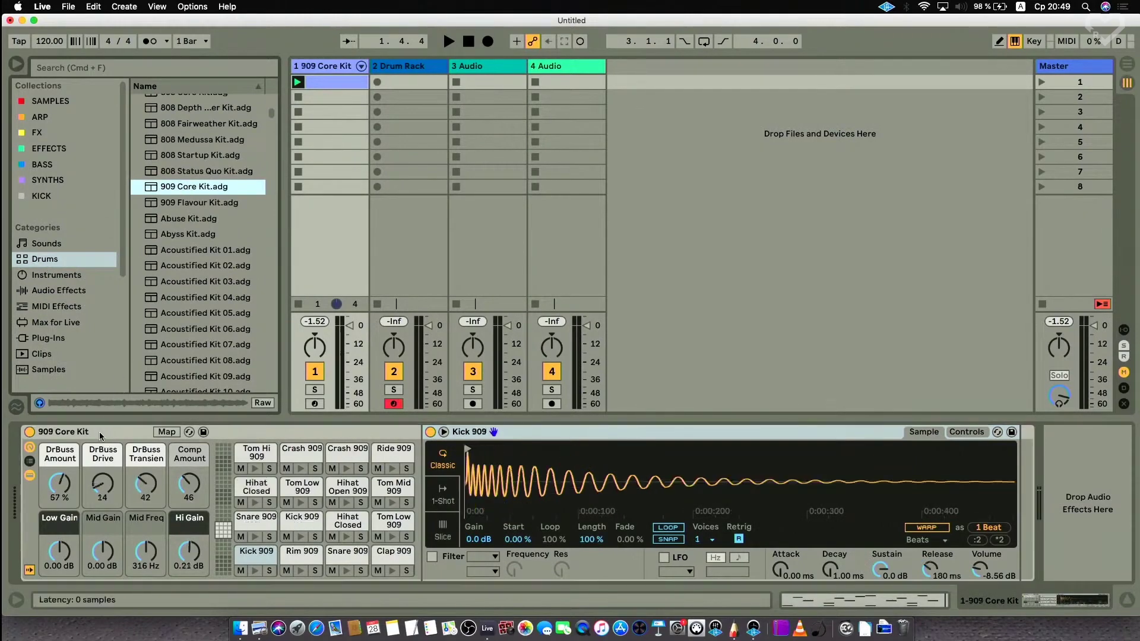
{"action": "double_click", "coordinate": [357, 79]}
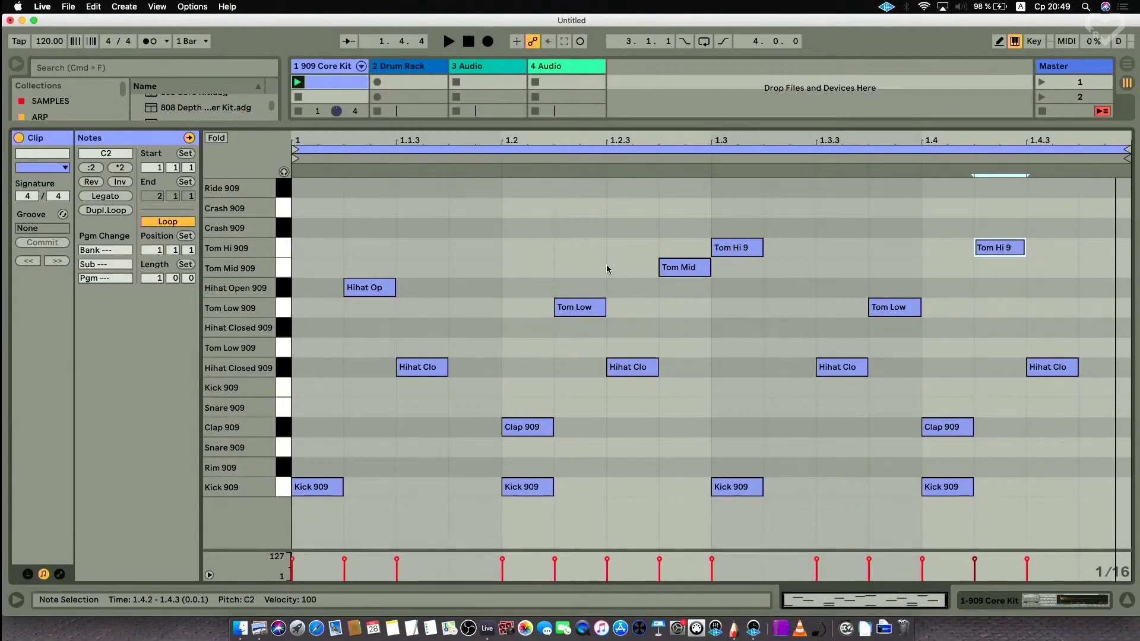
{"action": "key", "text": "space"}
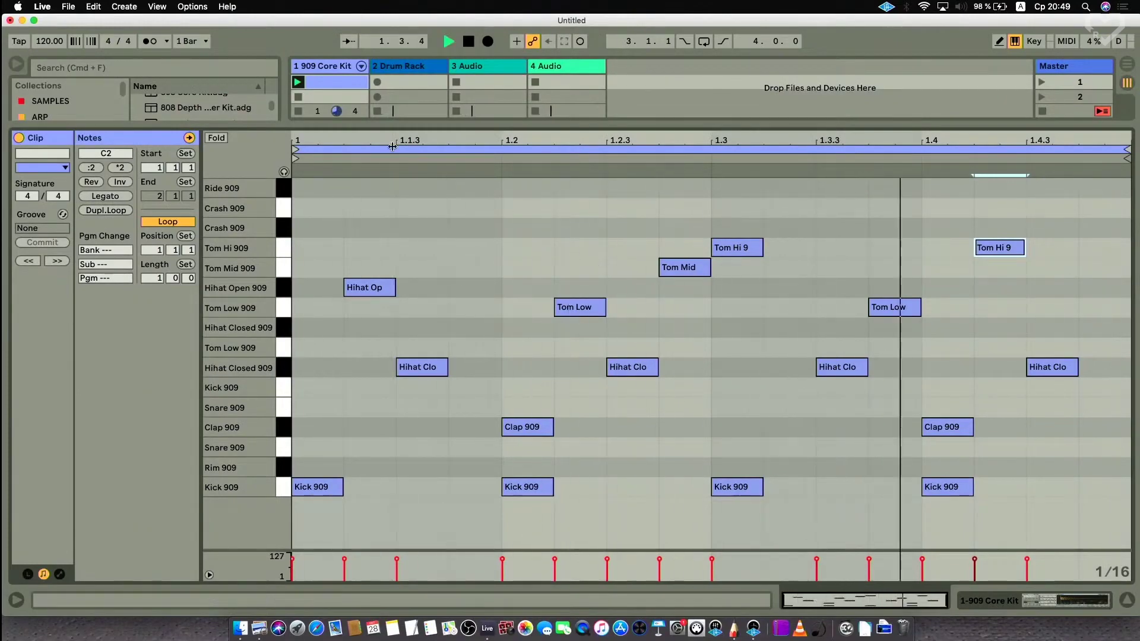
- Swap the kit for the C78 Core Kit and the Canopolis Kit in turn while the pattern plays
{"action": "left_click", "coordinate": [316, 69]}
{"action": "scroll", "coordinate": [173, 224], "scroll_direction": "down", "scroll_amount": 5}
{"action": "scroll", "coordinate": [173, 223], "scroll_direction": "down", "scroll_amount": 3}
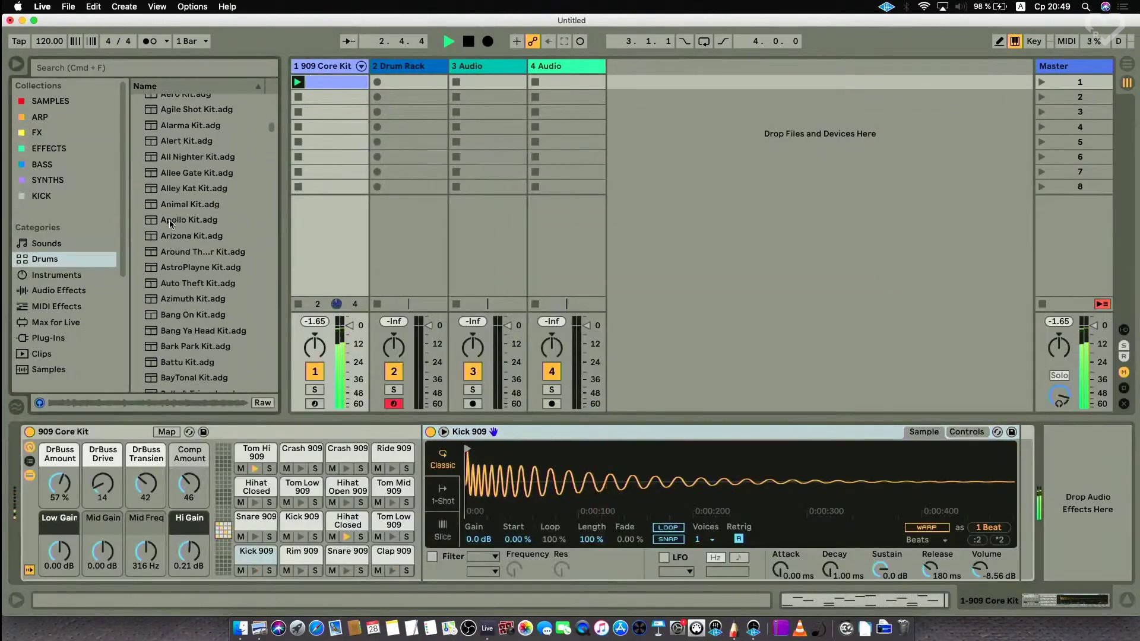
{"action": "scroll", "coordinate": [217, 204], "scroll_direction": "down", "scroll_amount": 15}
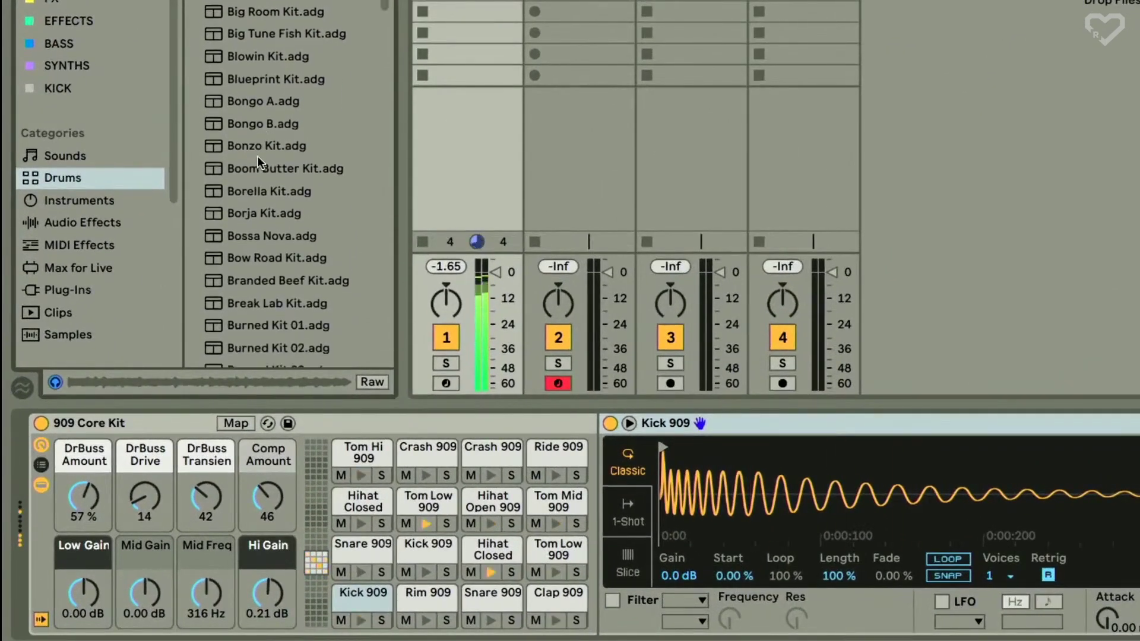
{"action": "scroll", "coordinate": [257, 156], "scroll_direction": "down", "scroll_amount": 10}
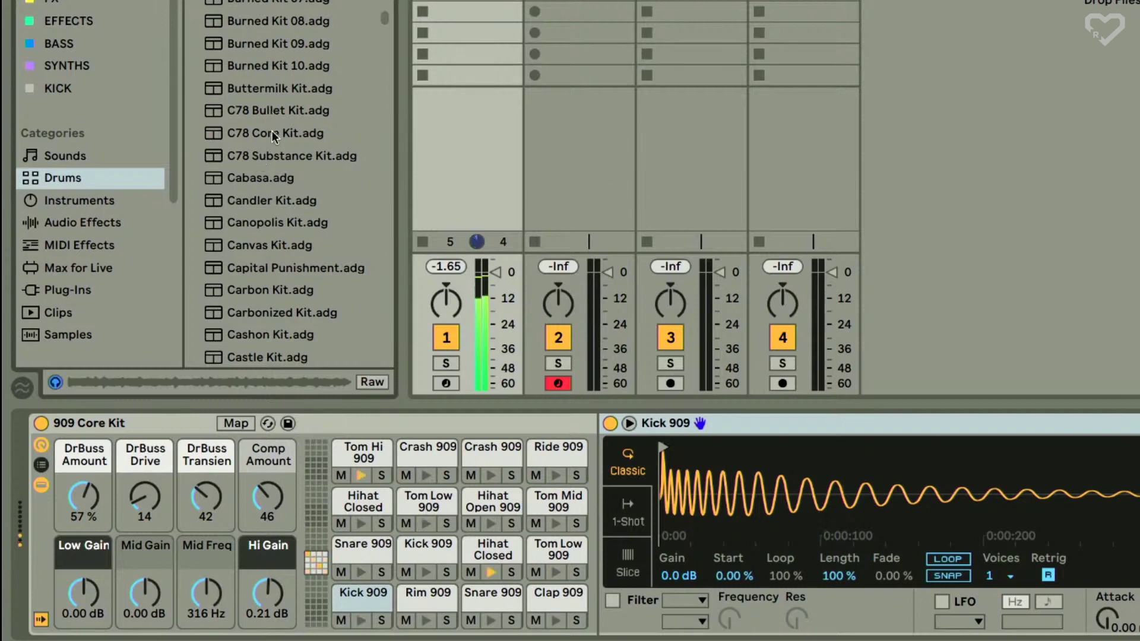
{"action": "left_click_drag", "start_coordinate": [272, 131], "coordinate": [158, 423]}
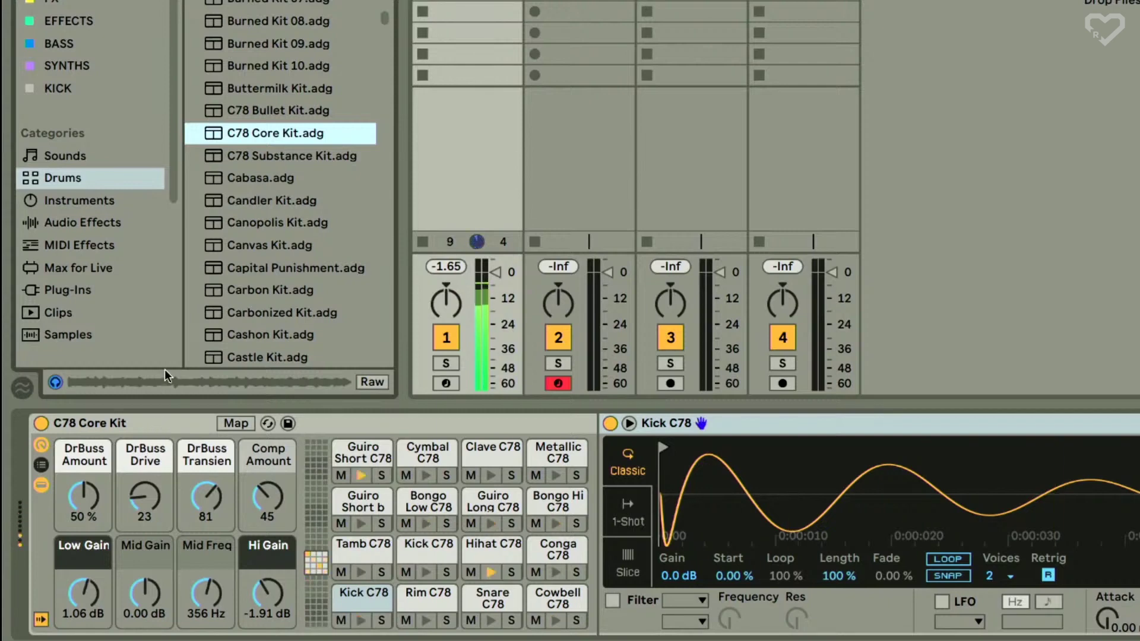
{"action": "scroll", "coordinate": [273, 124], "scroll_direction": "down", "scroll_amount": 6}
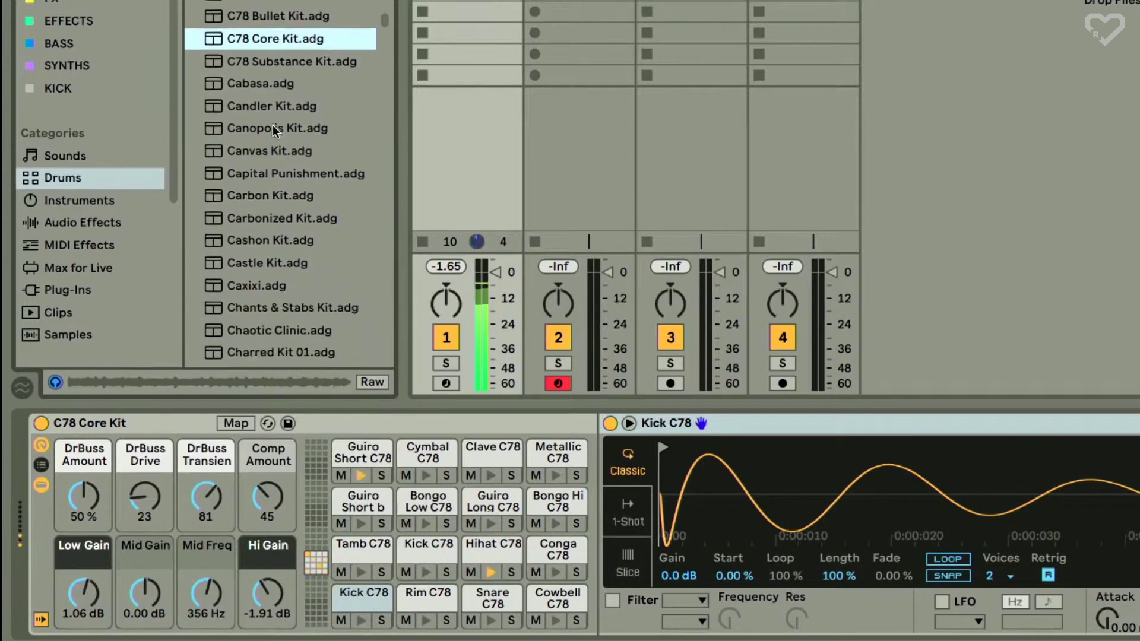
{"action": "left_click", "coordinate": [261, 79]}
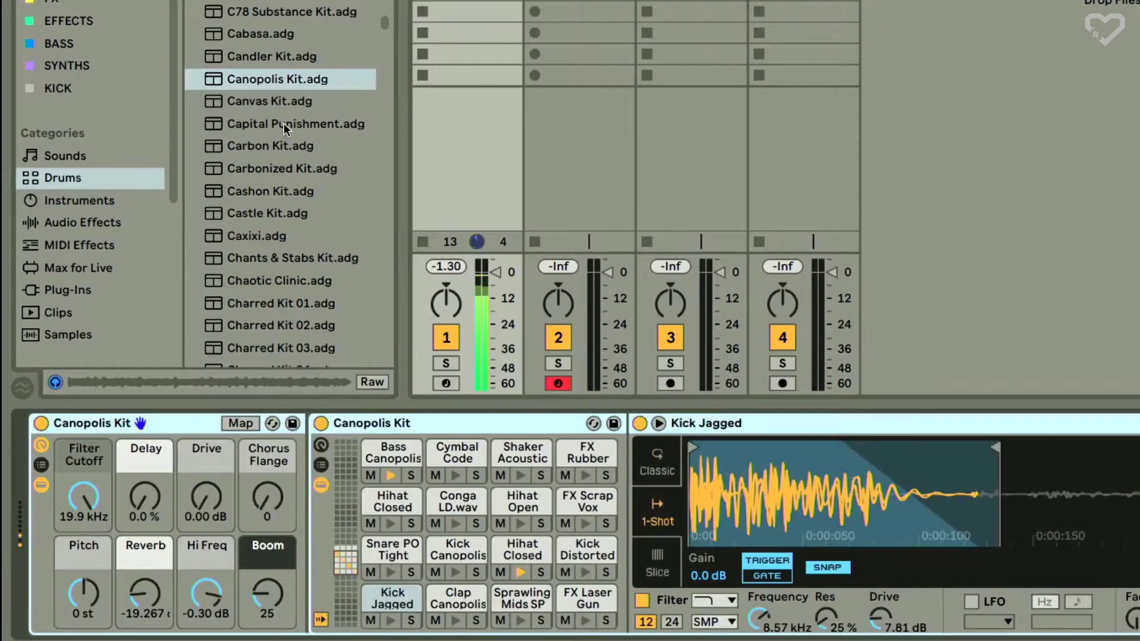
- Replace the Canopolis Kit with the Coral Kit drum preset and play the pattern
{"action": "scroll", "coordinate": [283, 123], "scroll_direction": "down", "scroll_amount": 20}
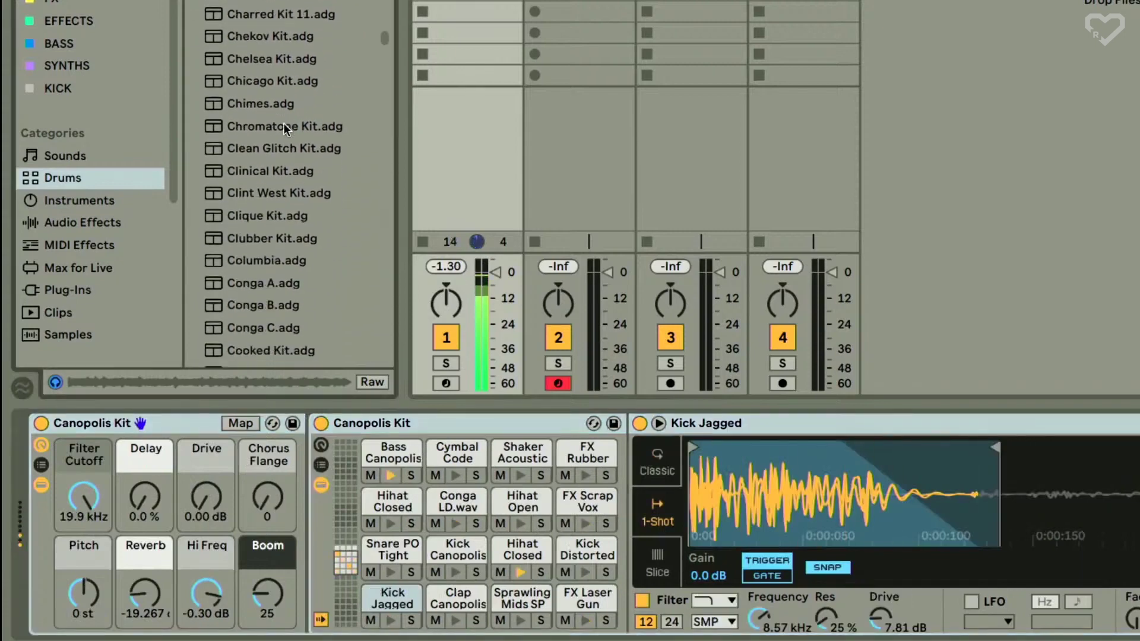
{"action": "scroll", "coordinate": [283, 122], "scroll_direction": "down", "scroll_amount": 12}
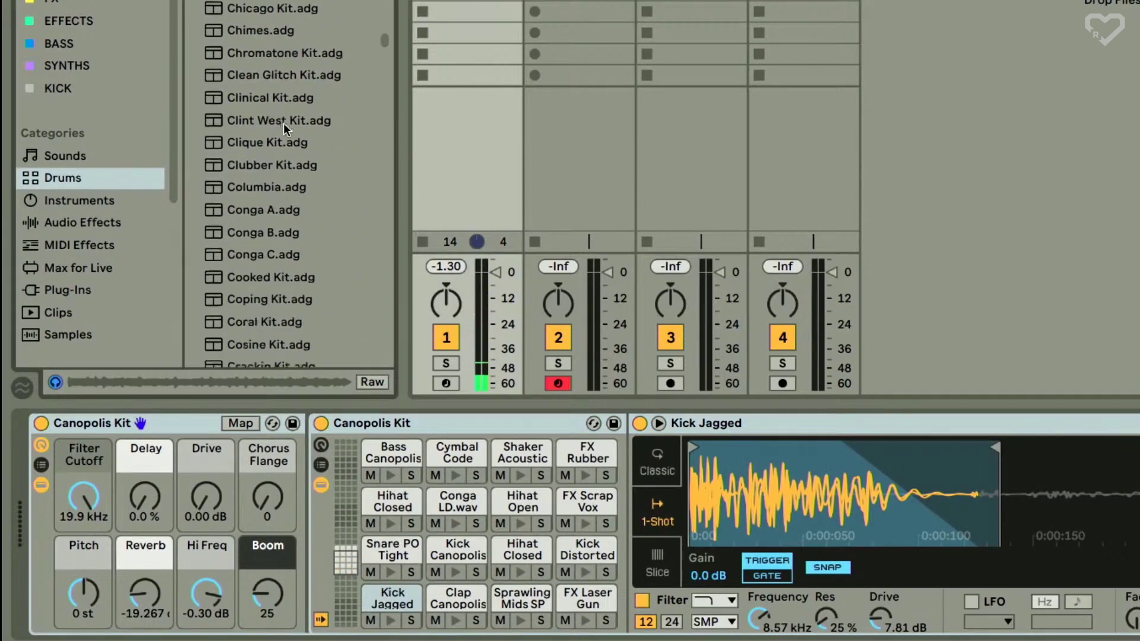
{"action": "left_click_drag", "start_coordinate": [273, 95], "coordinate": [214, 226]}
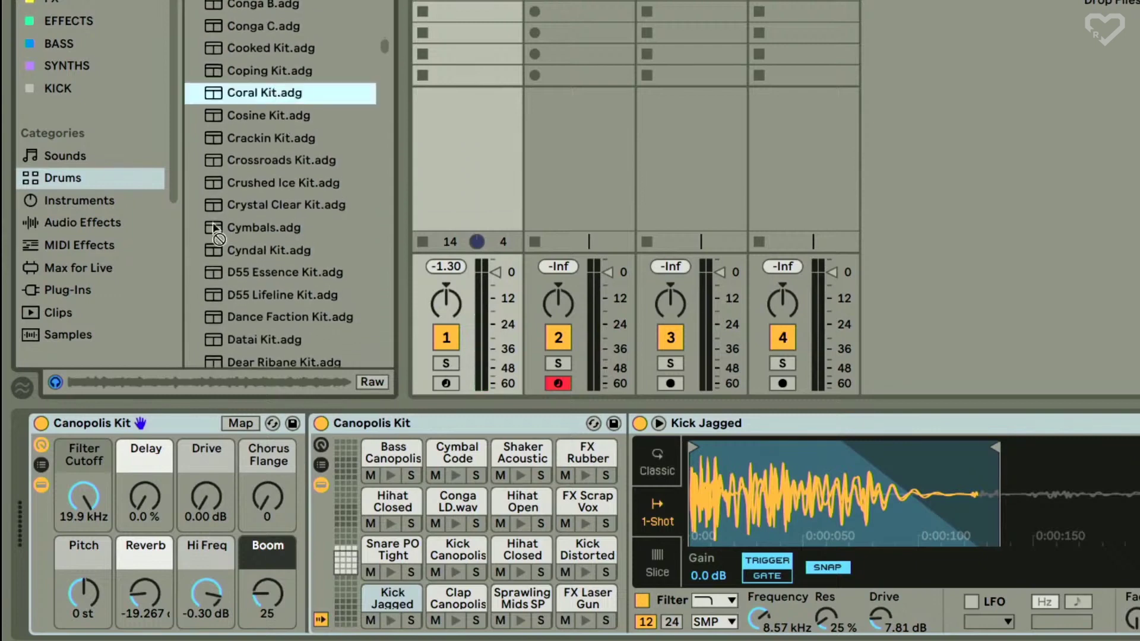
{"action": "left_click_drag", "start_coordinate": [138, 397], "coordinate": [158, 425]}
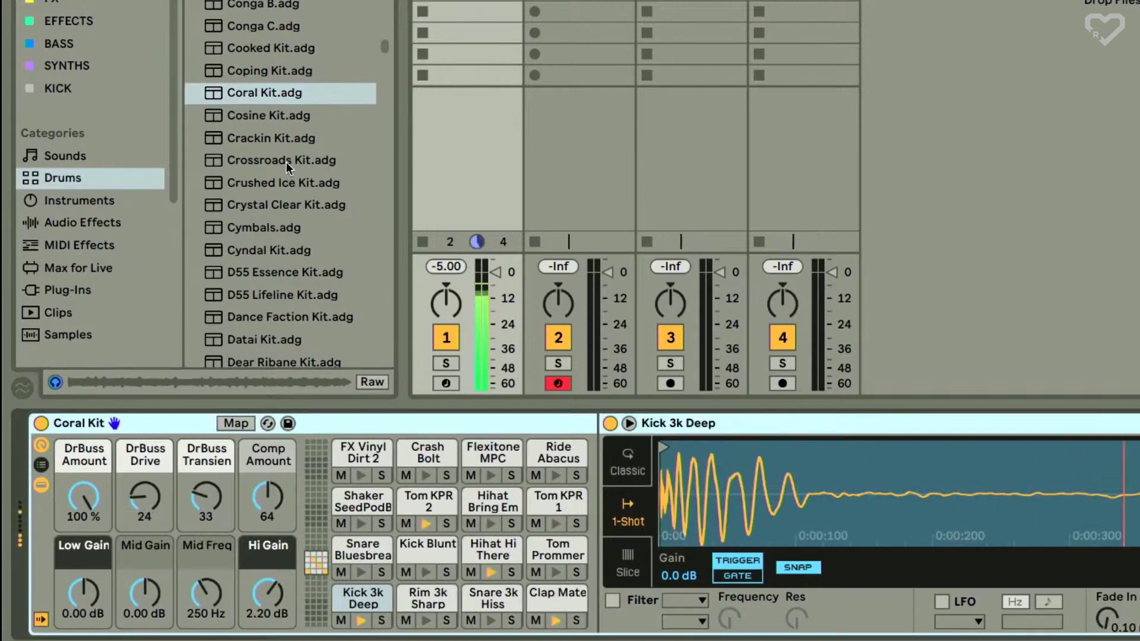
- Try the Thicket Kit drum preset in place of the Coral Kit with the pattern playing, and undo the swap
{"action": "scroll", "coordinate": [286, 160], "scroll_direction": "down", "scroll_amount": 20}
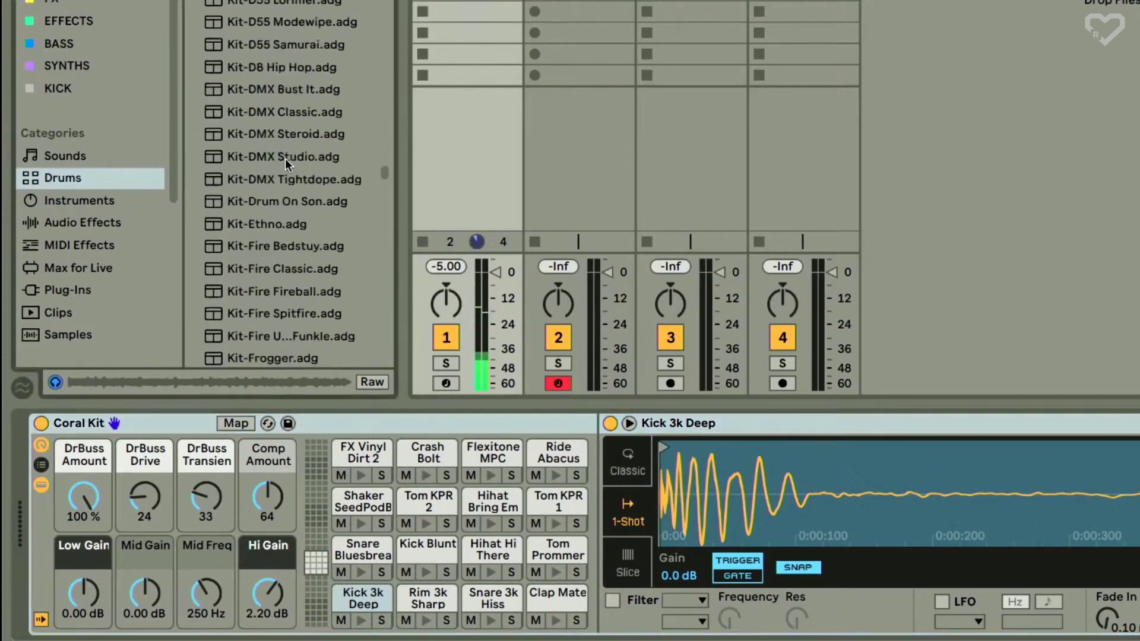
{"action": "scroll", "coordinate": [285, 158], "scroll_direction": "up", "scroll_amount": 20}
{"action": "scroll", "coordinate": [285, 158], "scroll_direction": "down", "scroll_amount": 12}
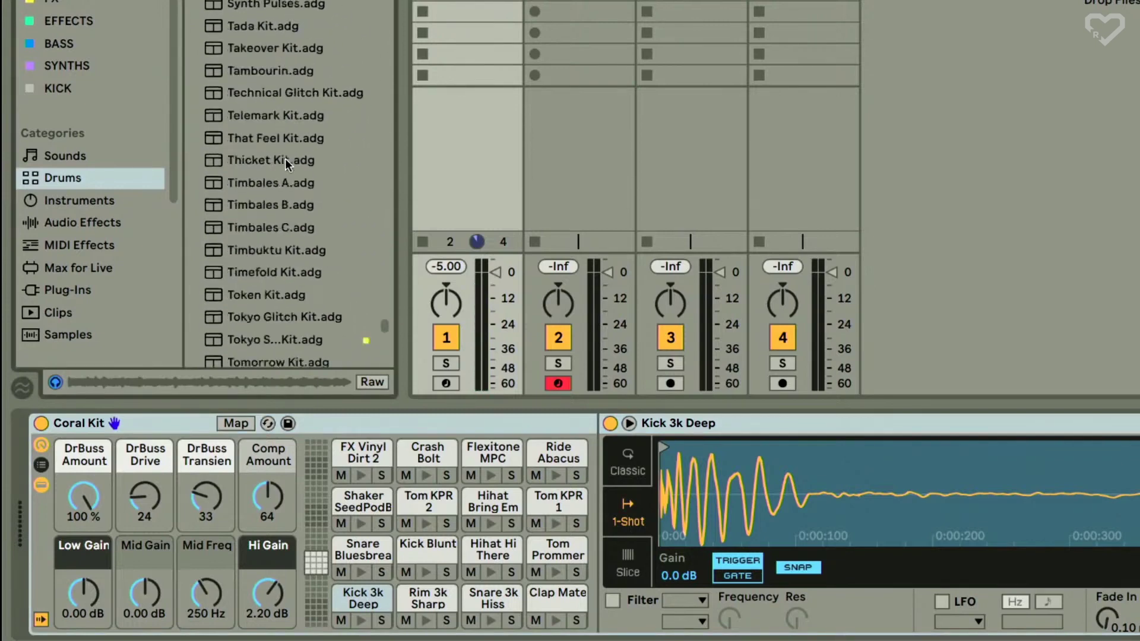
{"action": "scroll", "coordinate": [285, 156], "scroll_direction": "up", "scroll_amount": 8}
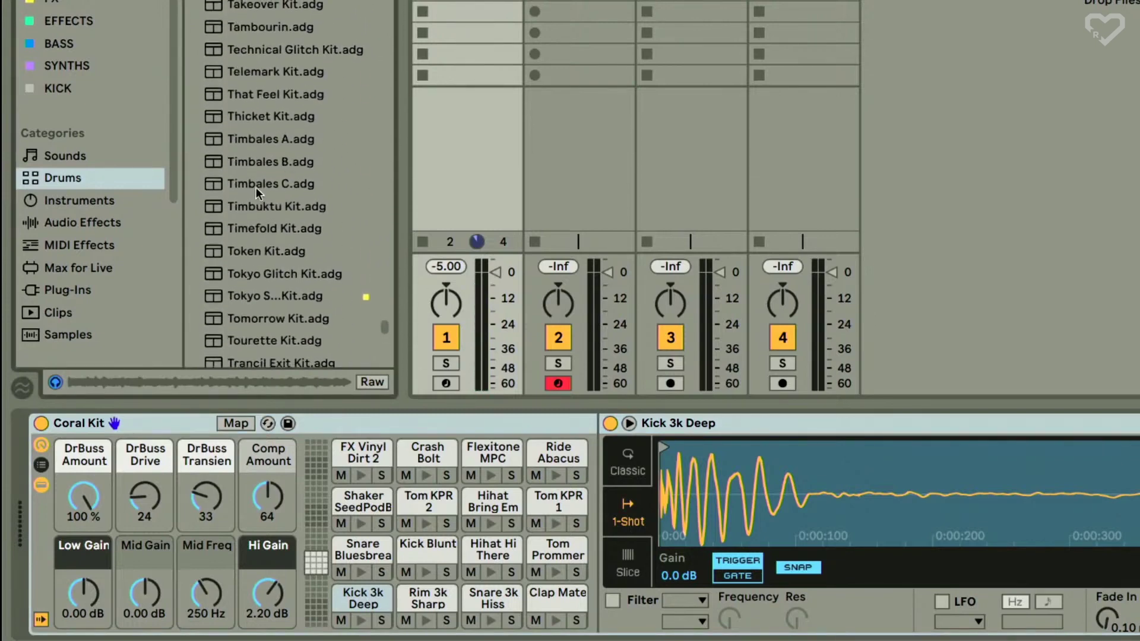
{"action": "scroll", "coordinate": [266, 151], "scroll_direction": "up", "scroll_amount": 6}
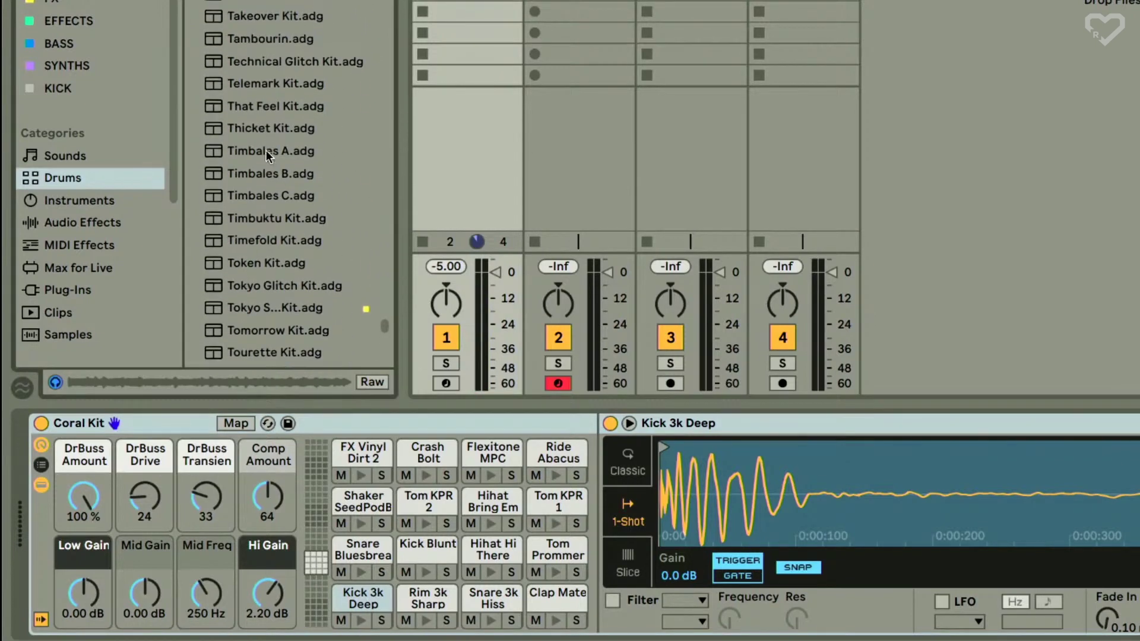
{"action": "scroll", "coordinate": [266, 153], "scroll_direction": "down", "scroll_amount": 8}
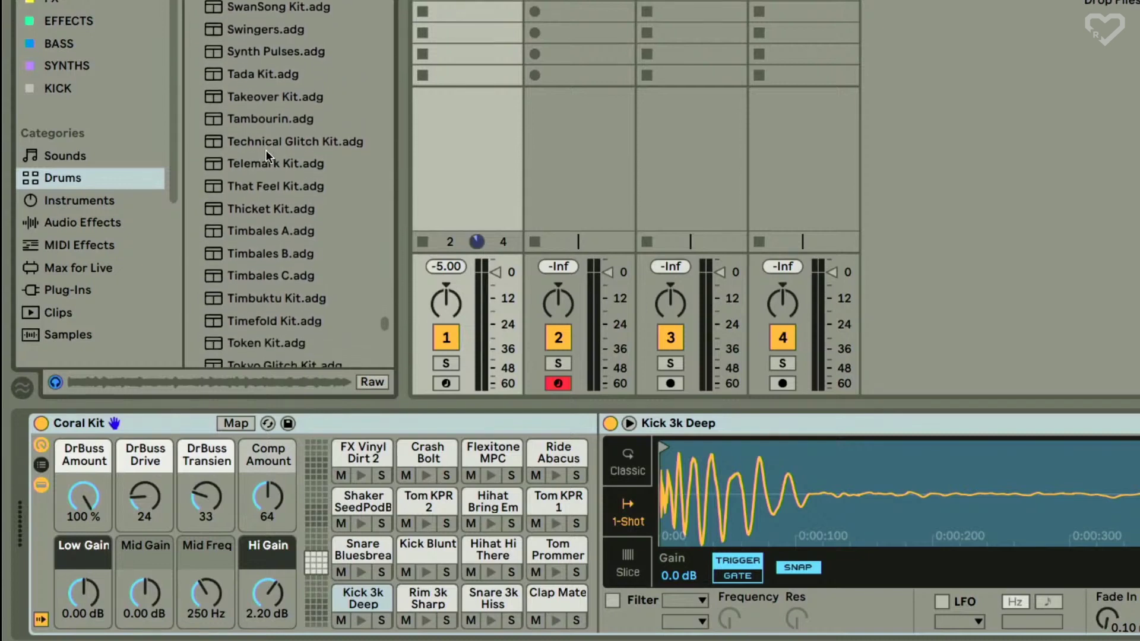
{"action": "left_click", "coordinate": [258, 55]}
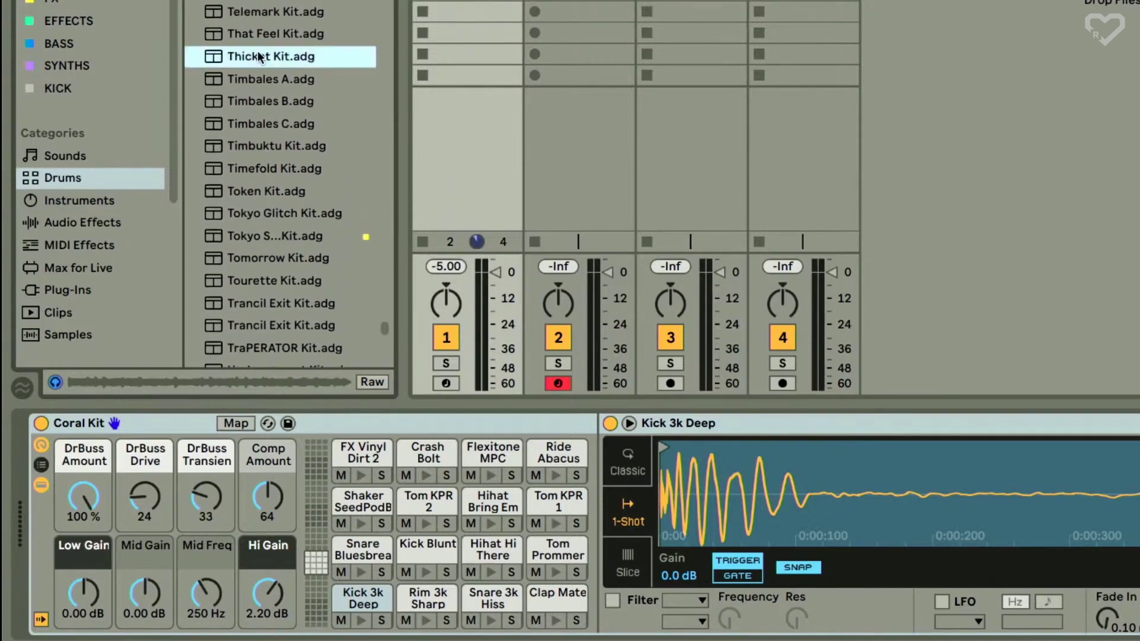
{"action": "left_click_drag", "start_coordinate": [186, 338], "coordinate": [184, 426]}
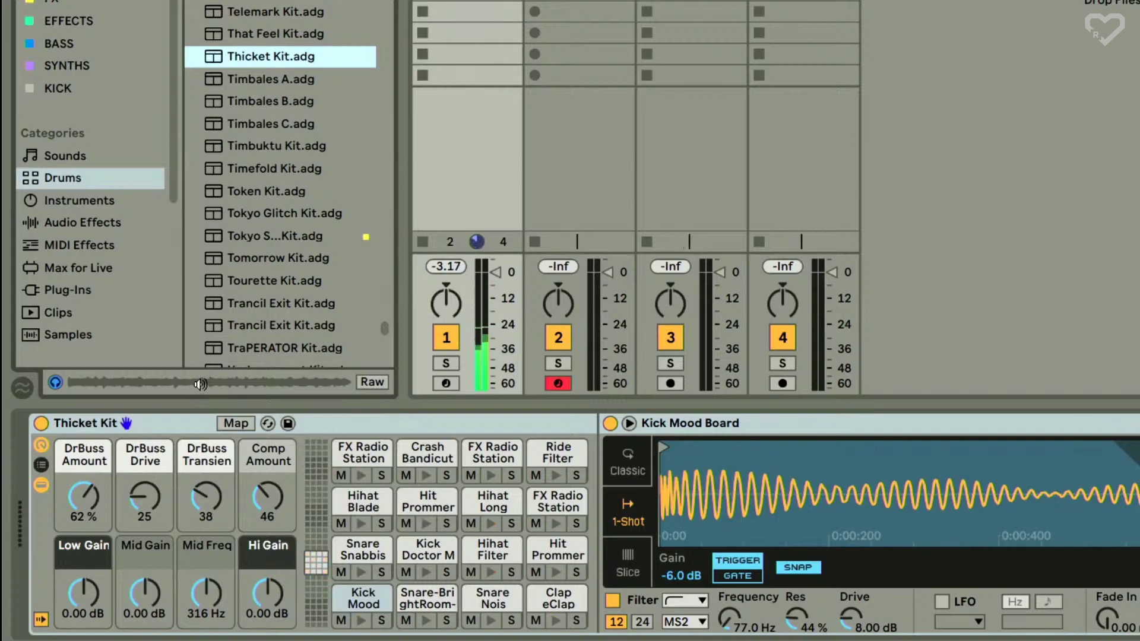
{"action": "key", "text": "super+z"}
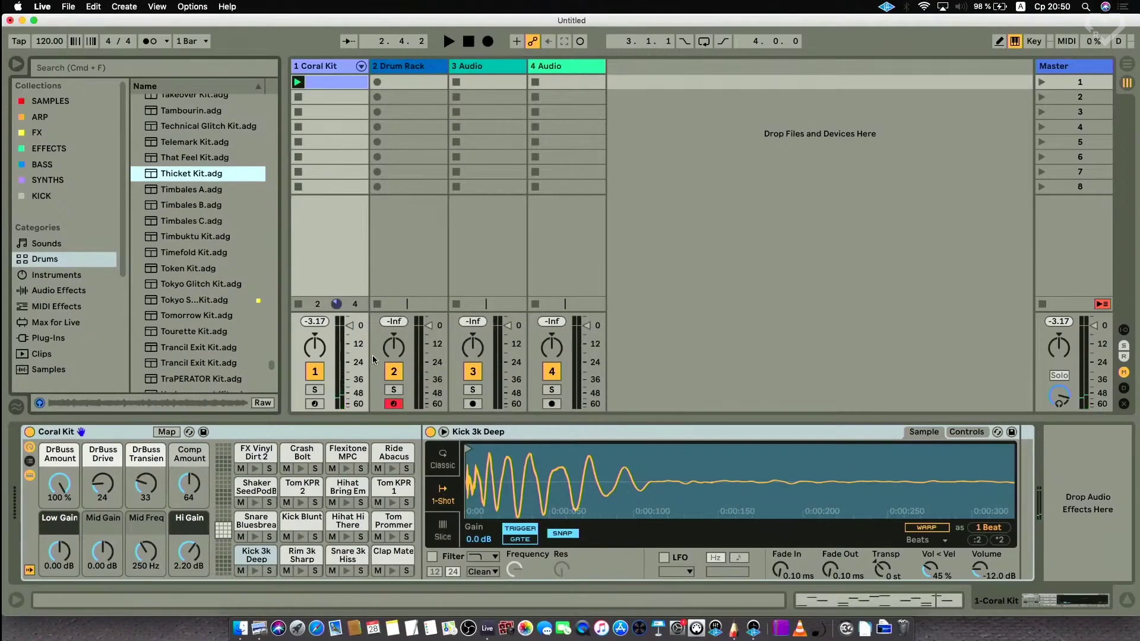